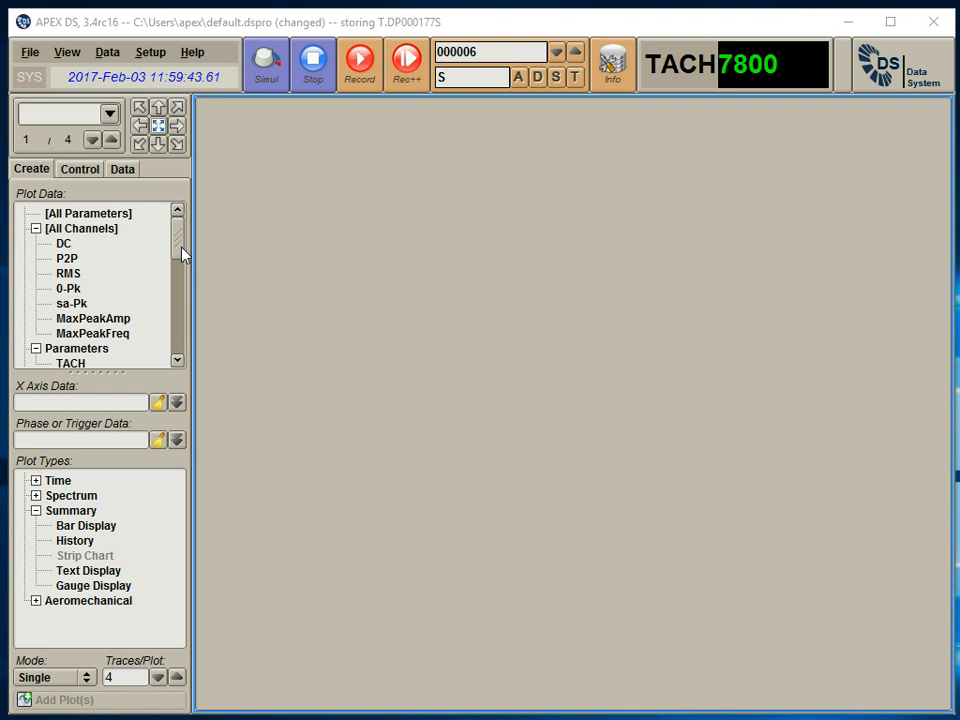
- Create a gauge display plot of the TACH parameter with one trace per plot
{"action": "left_click", "coordinate": [177, 360]}
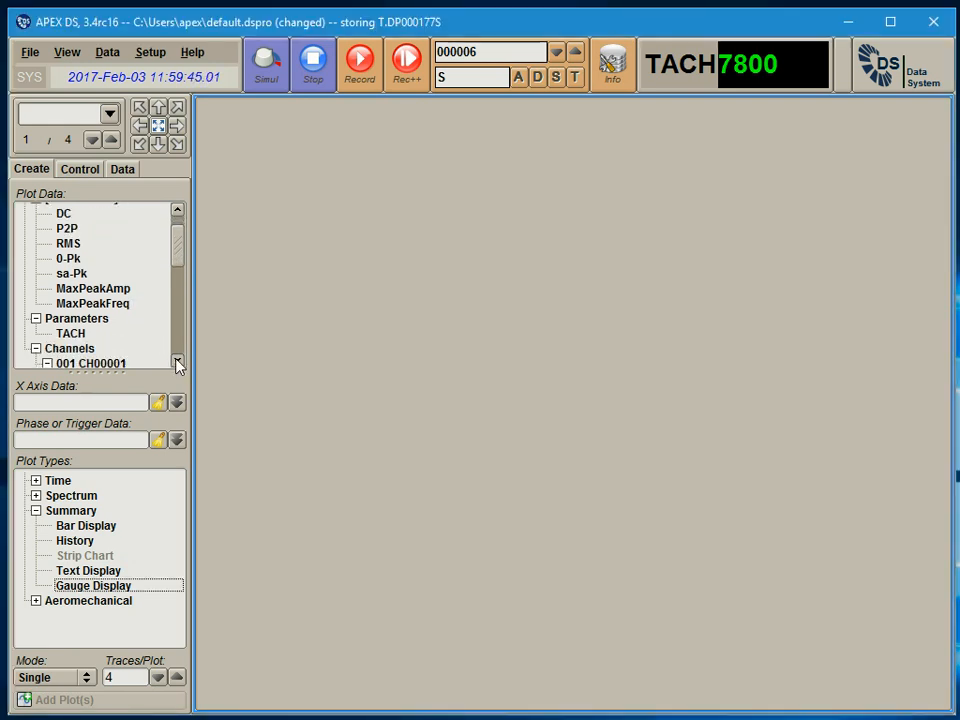
{"action": "left_click", "coordinate": [72, 334]}
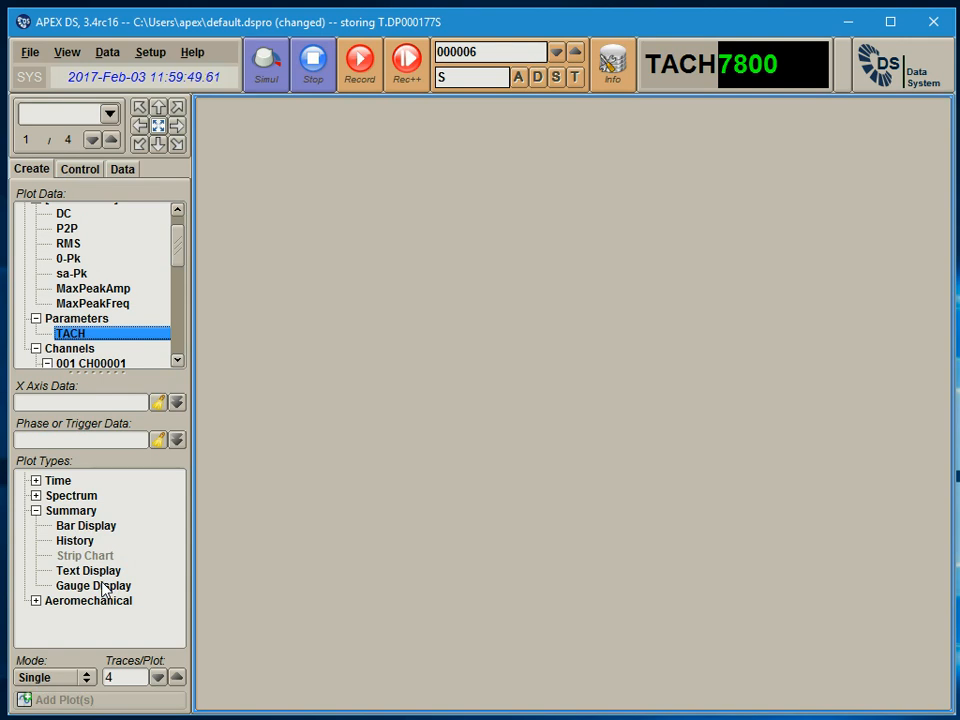
{"action": "left_click", "coordinate": [158, 677]}
{"action": "left_click", "coordinate": [158, 677]}
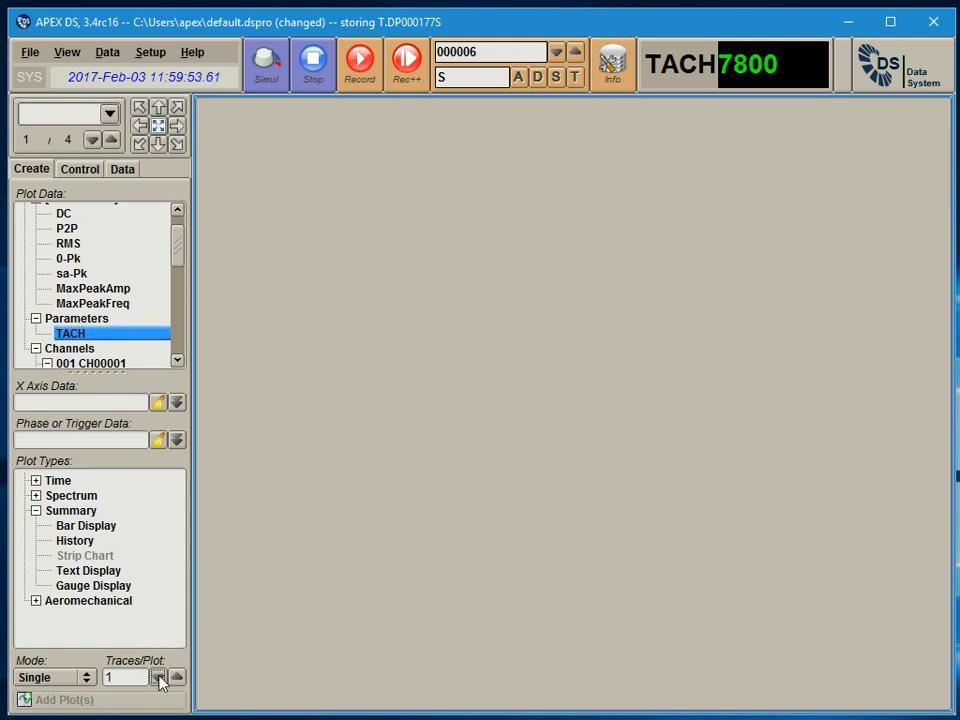
{"action": "double_click", "coordinate": [97, 588]}
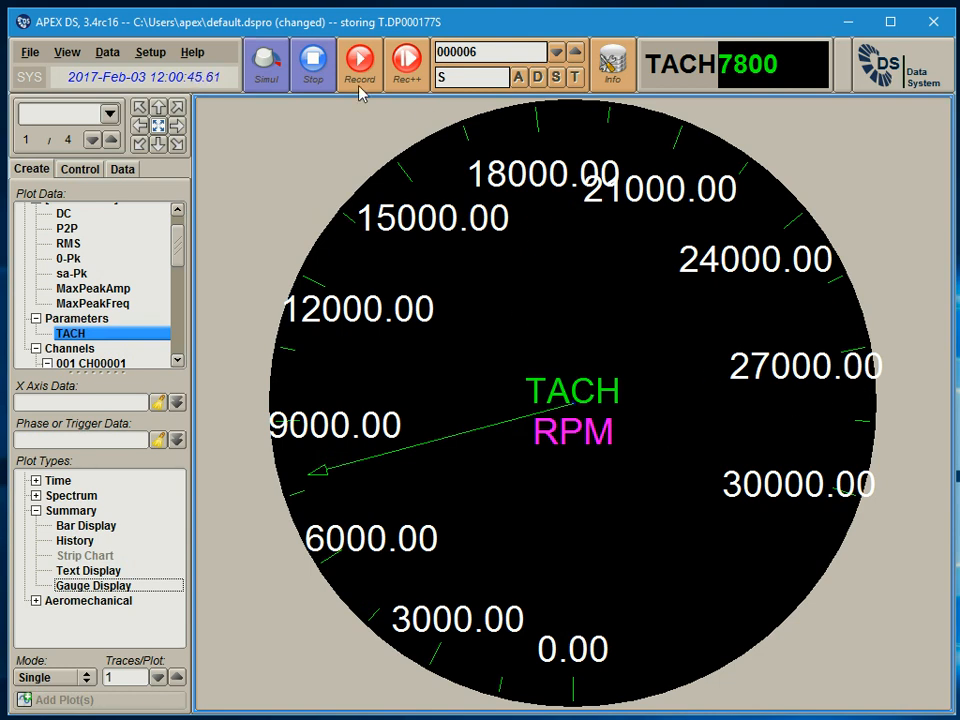
- Change the simulated TACH signal to 5400 RPM and close the simulator window
{"action": "left_click", "coordinate": [272, 86]}
{"action": "left_click_drag", "start_coordinate": [549, 399], "coordinate": [555, 648]}
{"action": "left_click", "coordinate": [349, 690]}
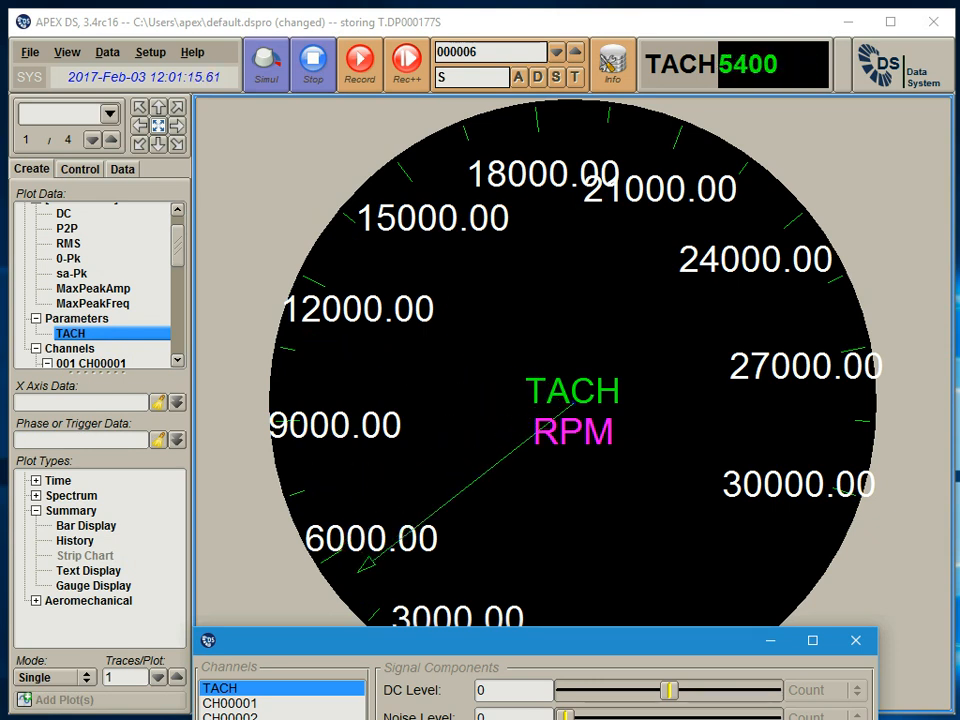
{"action": "left_click", "coordinate": [855, 640]}
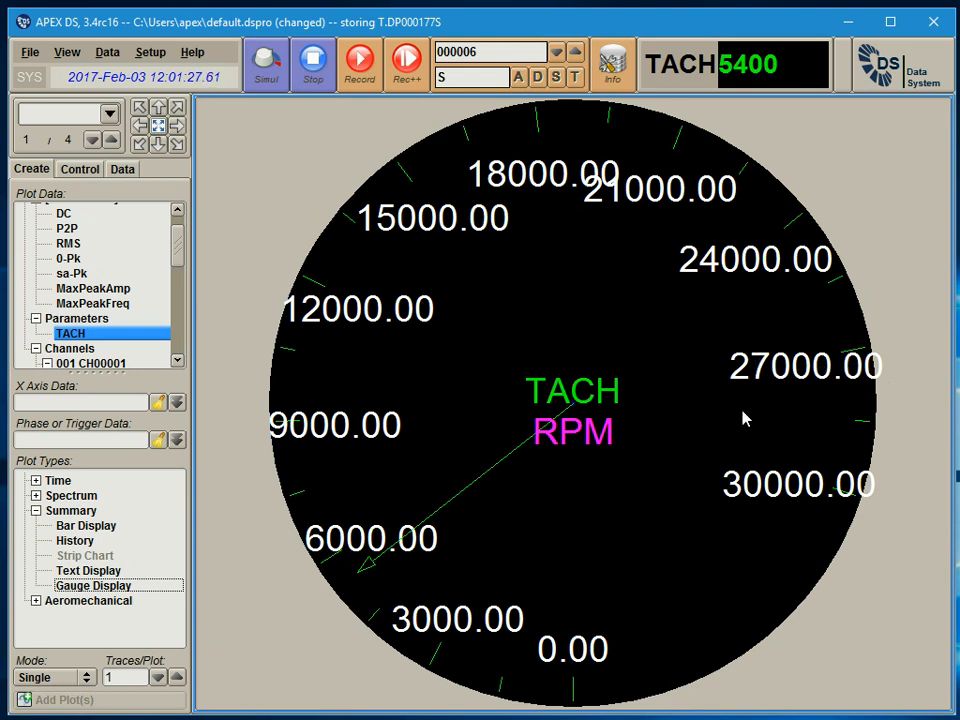
{"action": "right_click", "coordinate": [393, 259]}
{"action": "left_click", "coordinate": [410, 306]}
{"action": "left_click_drag", "start_coordinate": [486, 245], "coordinate": [538, 263]}
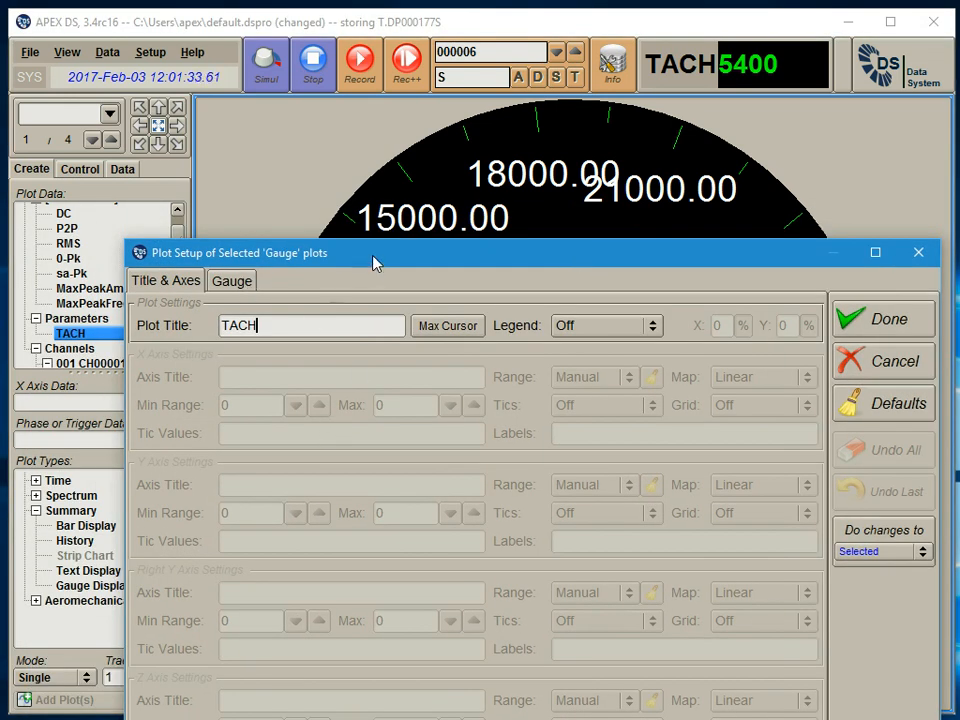
{"action": "left_click_drag", "start_coordinate": [370, 258], "coordinate": [364, 276]}
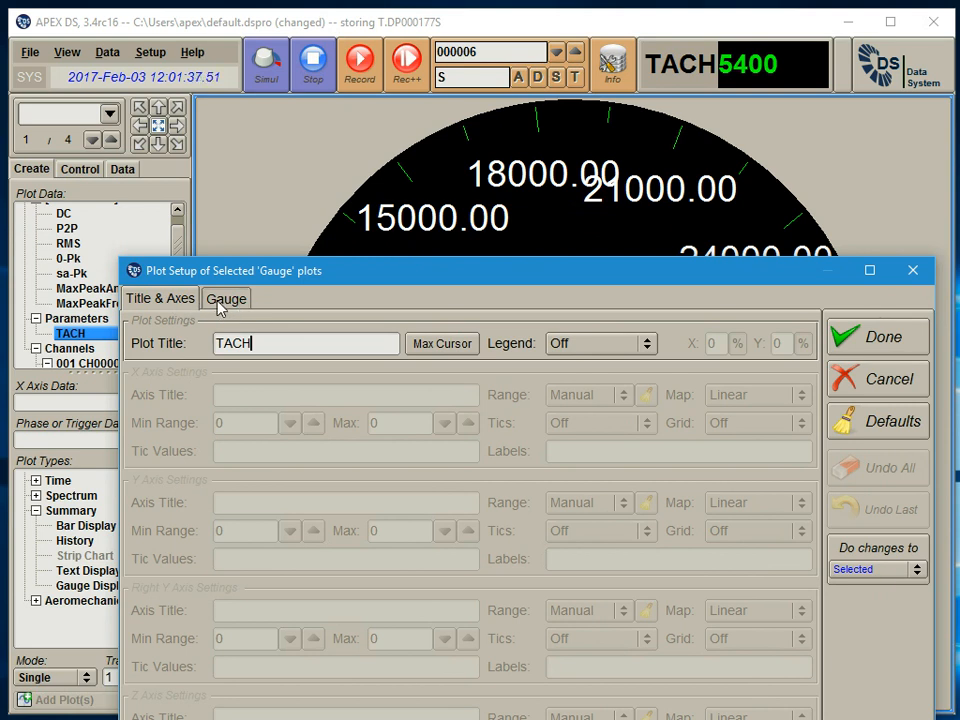
{"action": "left_click", "coordinate": [216, 302]}
{"action": "left_click_drag", "start_coordinate": [579, 272], "coordinate": [598, 400]}
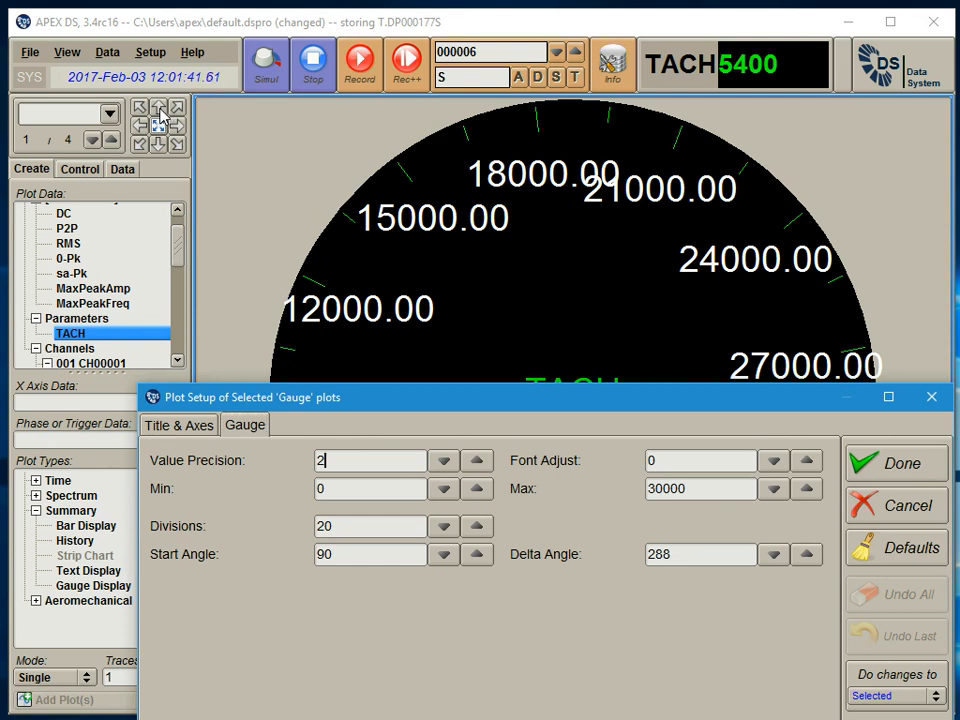
{"action": "left_click", "coordinate": [915, 478]}
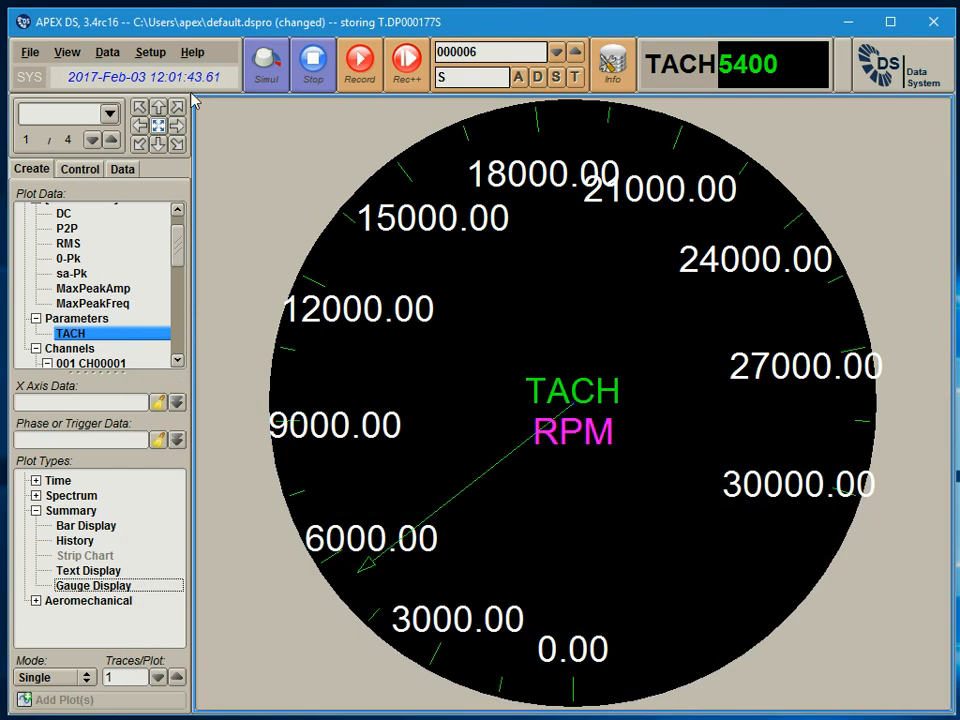
- Return to the two-plot layout and set the TACH gauge's value precision to 0 in its plot setup
{"action": "left_click", "coordinate": [158, 125]}
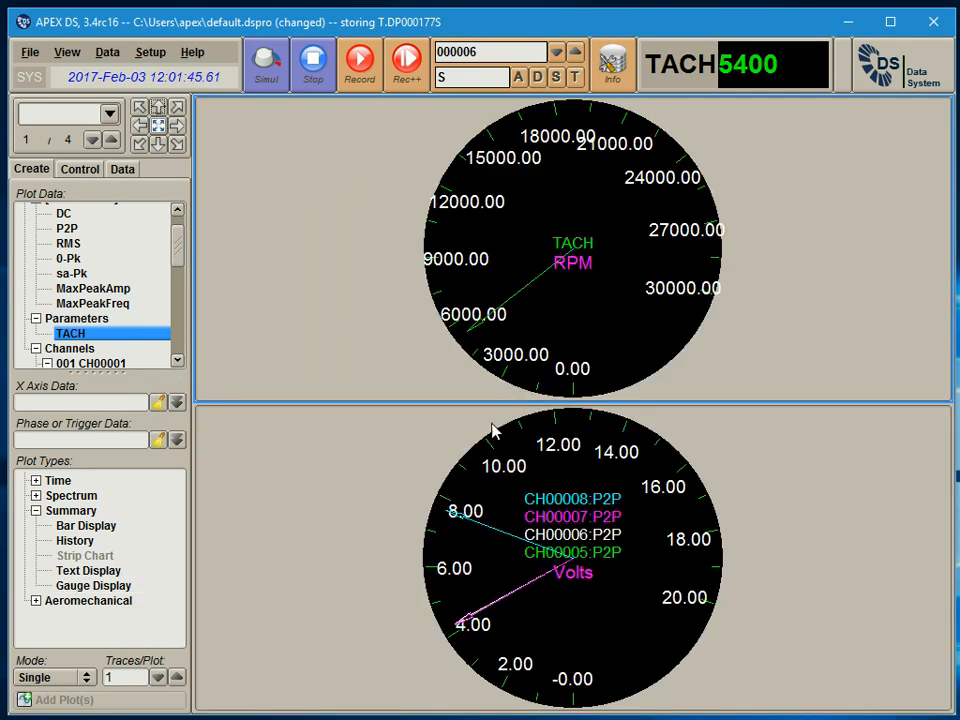
{"action": "right_click", "coordinate": [317, 155]}
{"action": "left_click", "coordinate": [343, 201]}
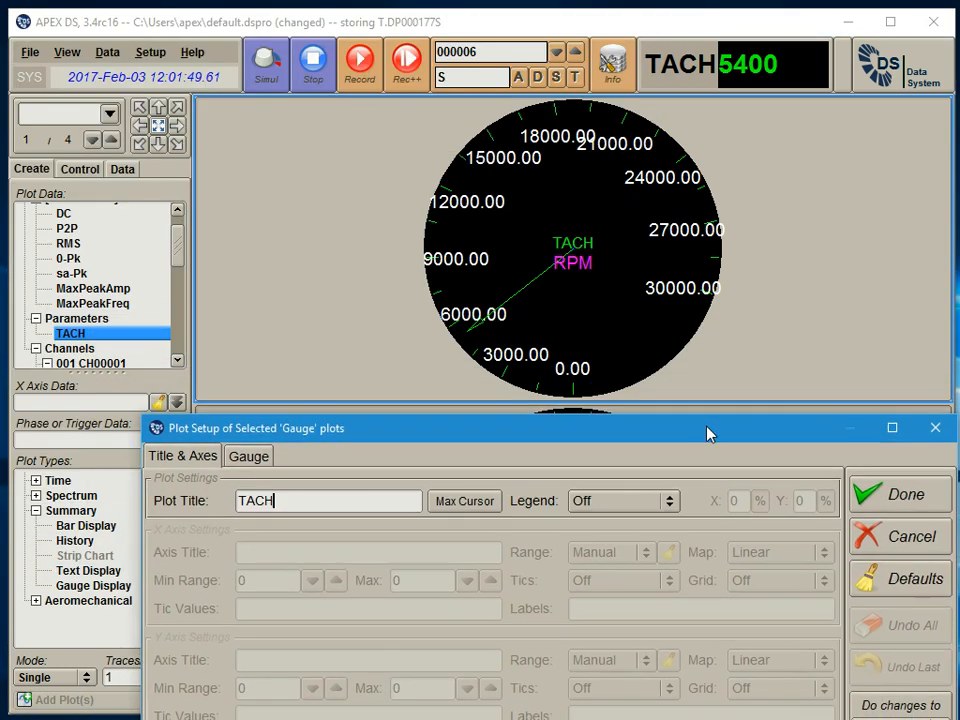
{"action": "left_click", "coordinate": [248, 456]}
{"action": "left_click_drag", "start_coordinate": [559, 430], "coordinate": [556, 425]}
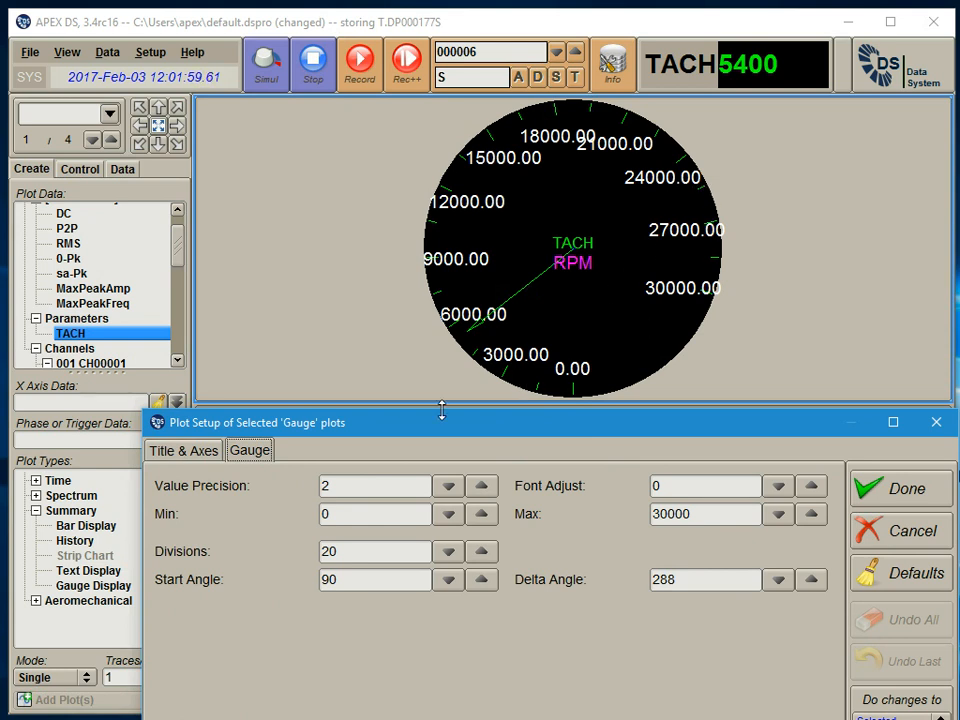
{"action": "left_click", "coordinate": [449, 487]}
{"action": "left_click", "coordinate": [449, 487]}
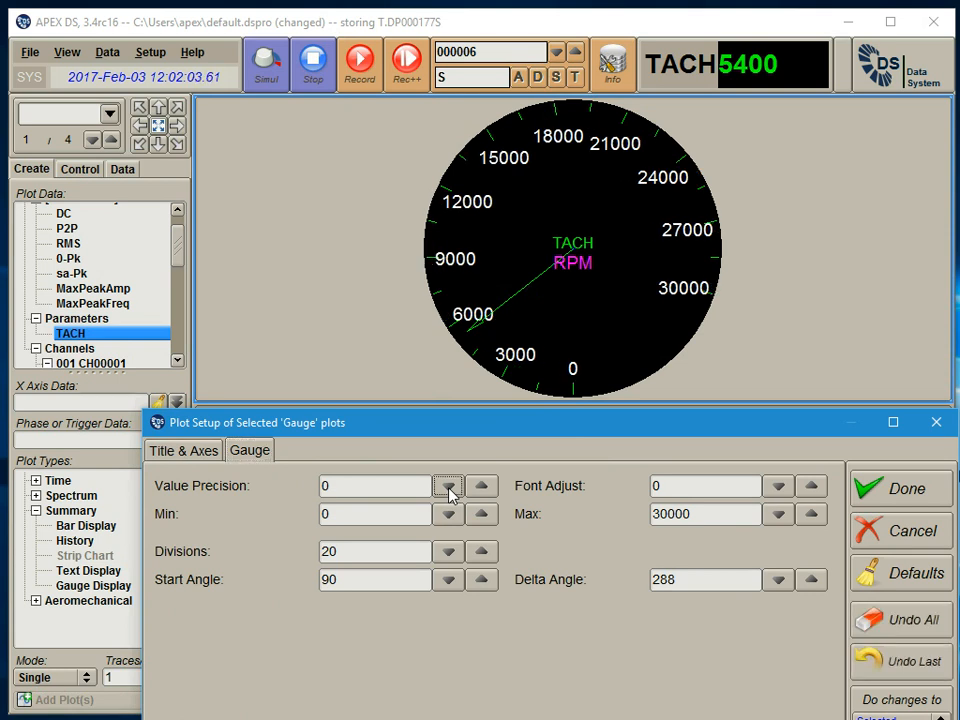
{"action": "left_click", "coordinate": [384, 486]}
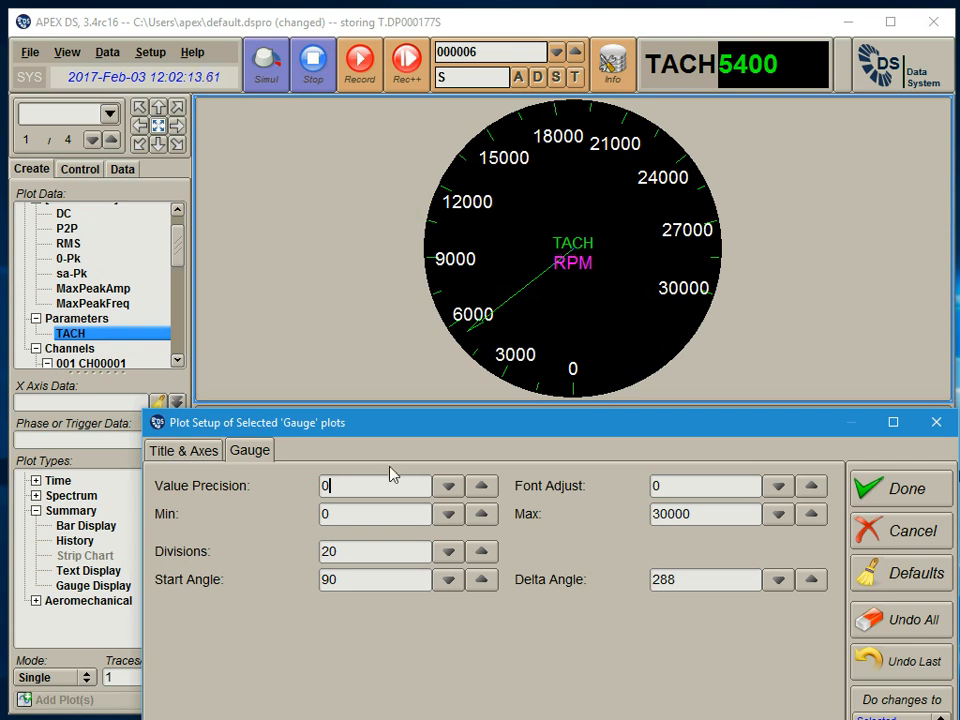
- Try several font sizes for the TACH gauge labels and set the font adjustment to -3
{"action": "left_click", "coordinate": [778, 487]}
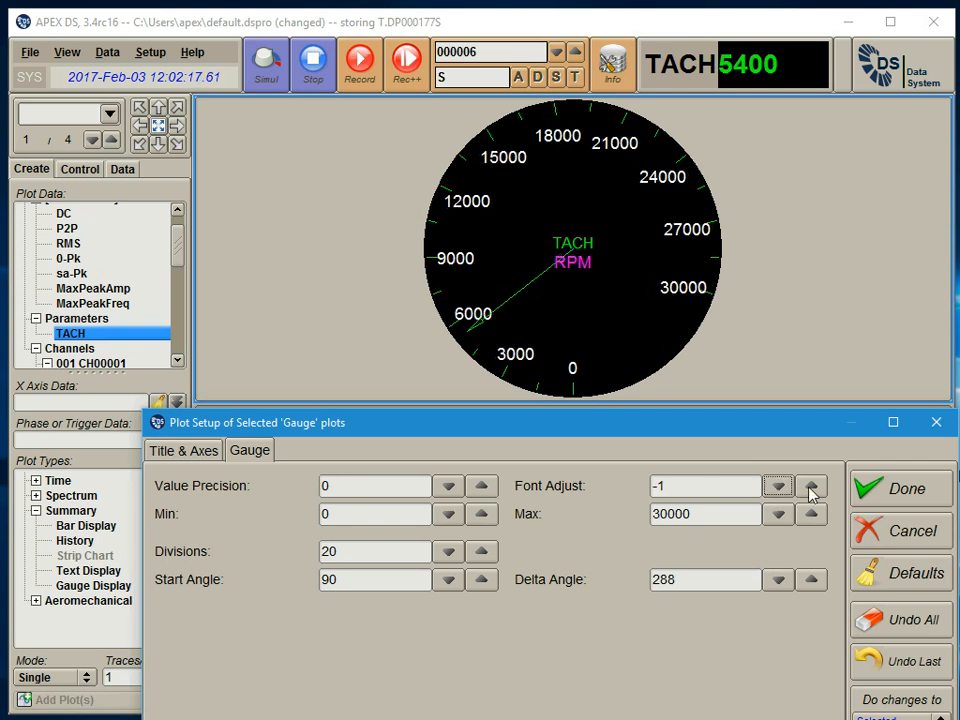
{"action": "left_click", "coordinate": [810, 487]}
{"action": "left_click", "coordinate": [810, 487]}
{"action": "left_click", "coordinate": [779, 489]}
{"action": "left_click", "coordinate": [780, 489]}
{"action": "left_click", "coordinate": [780, 489]}
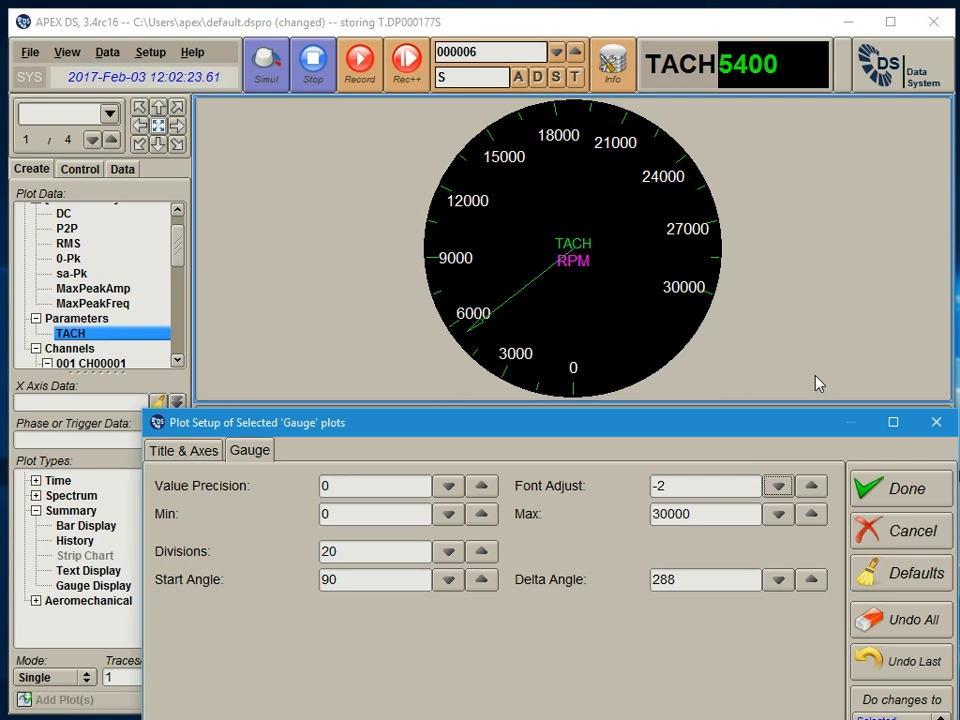
{"action": "left_click", "coordinate": [777, 486]}
{"action": "left_click", "coordinate": [777, 486]}
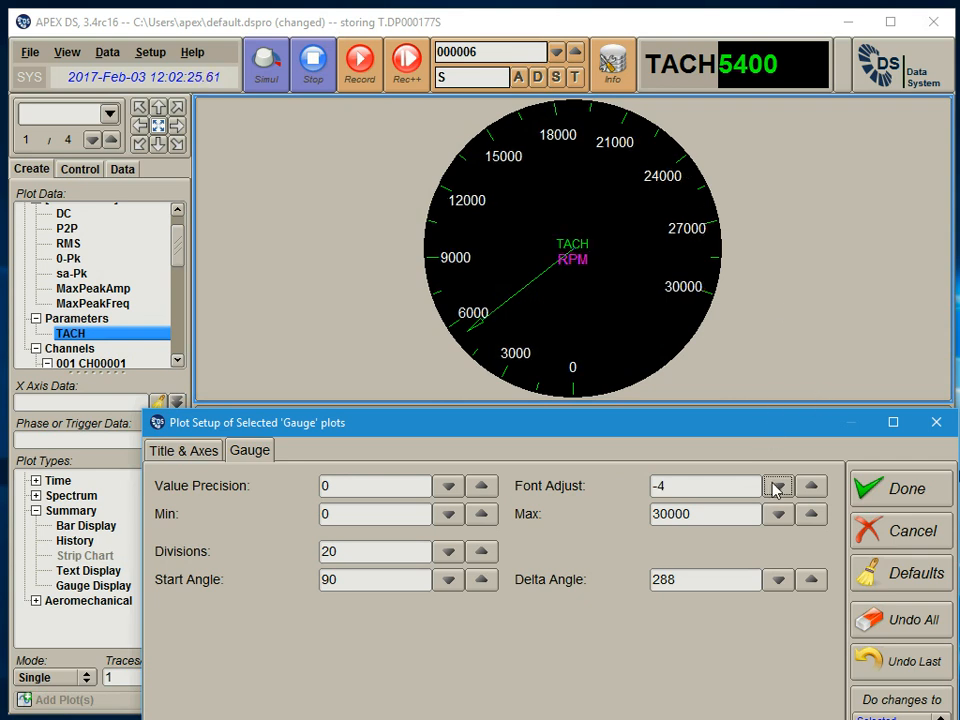
{"action": "left_click", "coordinate": [809, 487]}
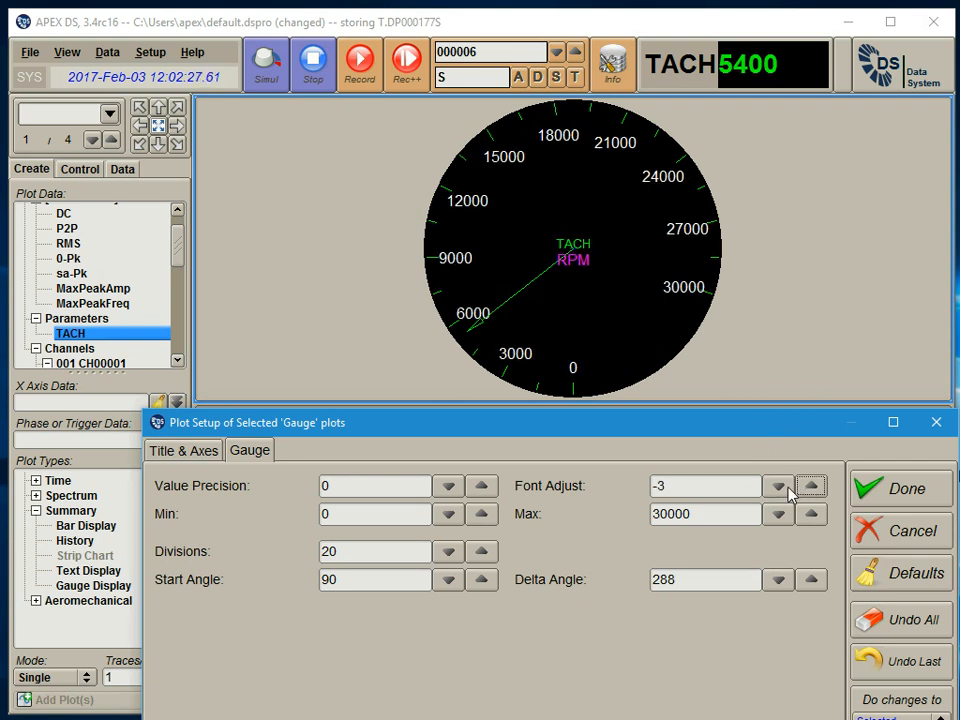
{"action": "left_click", "coordinate": [779, 487]}
{"action": "left_click", "coordinate": [809, 487]}
- Set the TACH gauge's minimum value to 3000
{"action": "left_click", "coordinate": [481, 514]}
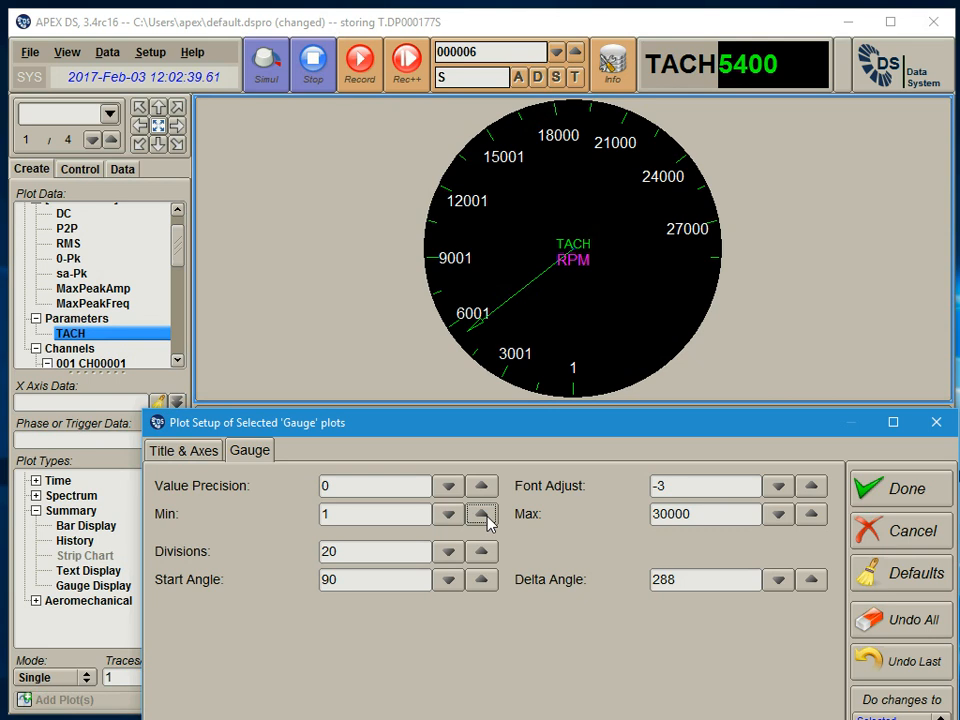
{"action": "left_click", "coordinate": [488, 515]}
{"action": "left_click", "coordinate": [488, 515]}
{"action": "left_click", "coordinate": [488, 515]}
{"action": "left_click", "coordinate": [488, 515]}
{"action": "left_click", "coordinate": [488, 515]}
{"action": "left_click", "coordinate": [484, 515]}
{"action": "left_click", "coordinate": [484, 515]}
{"action": "left_click", "coordinate": [484, 515]}
{"action": "left_click", "coordinate": [484, 515]}
{"action": "double_click", "coordinate": [417, 516]}
{"action": "type", "text": "3000"}
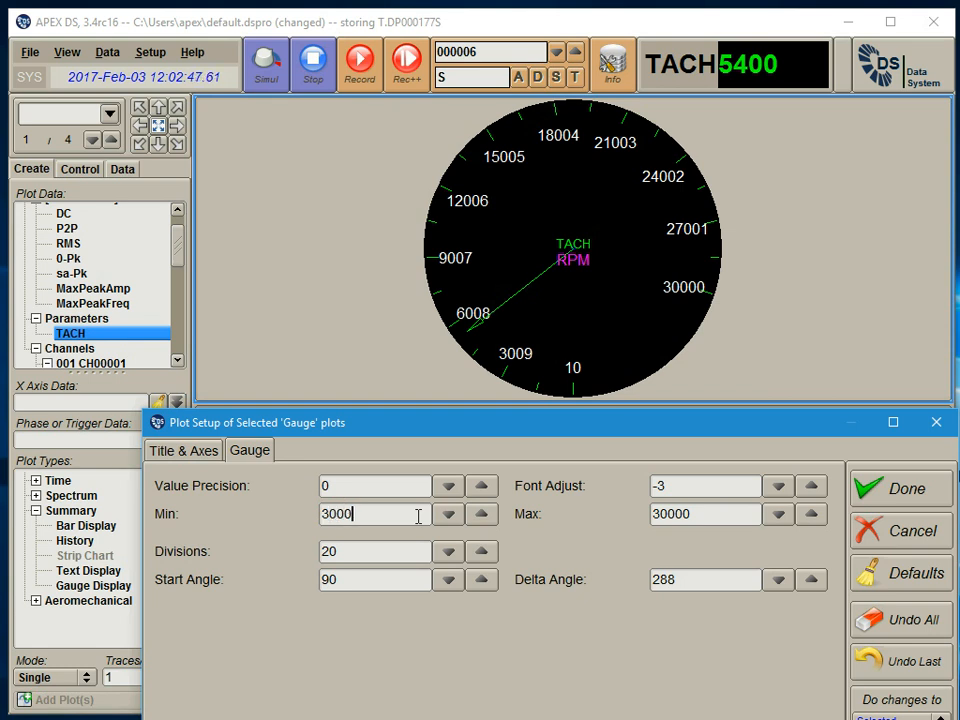
- Set the TACH gauge's maximum value to 20000
{"action": "left_click", "coordinate": [727, 513]}
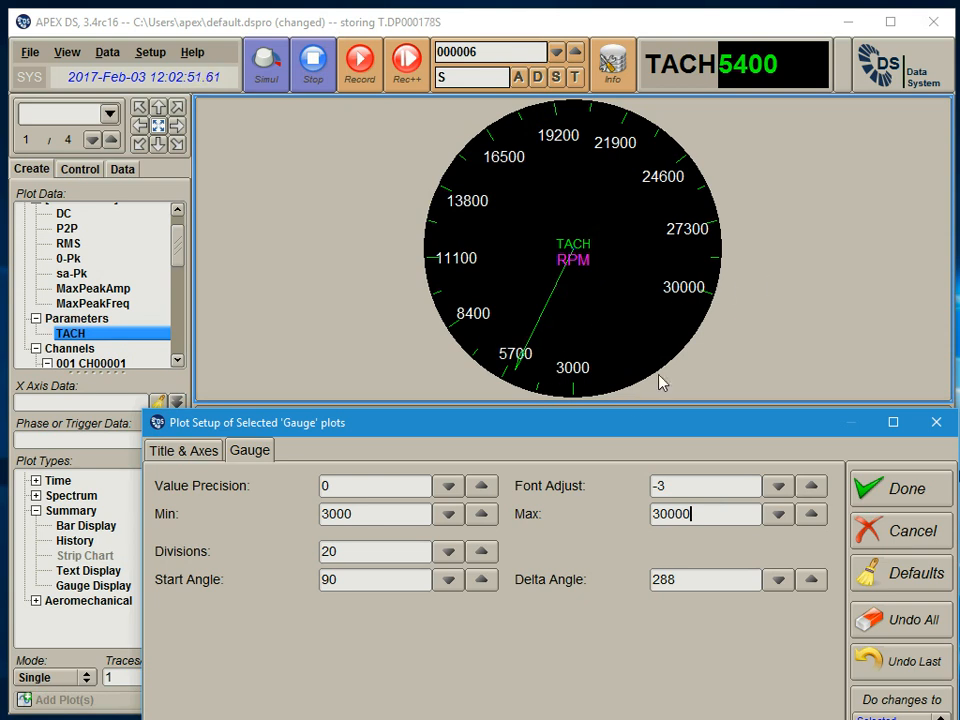
{"action": "left_click", "coordinate": [778, 514]}
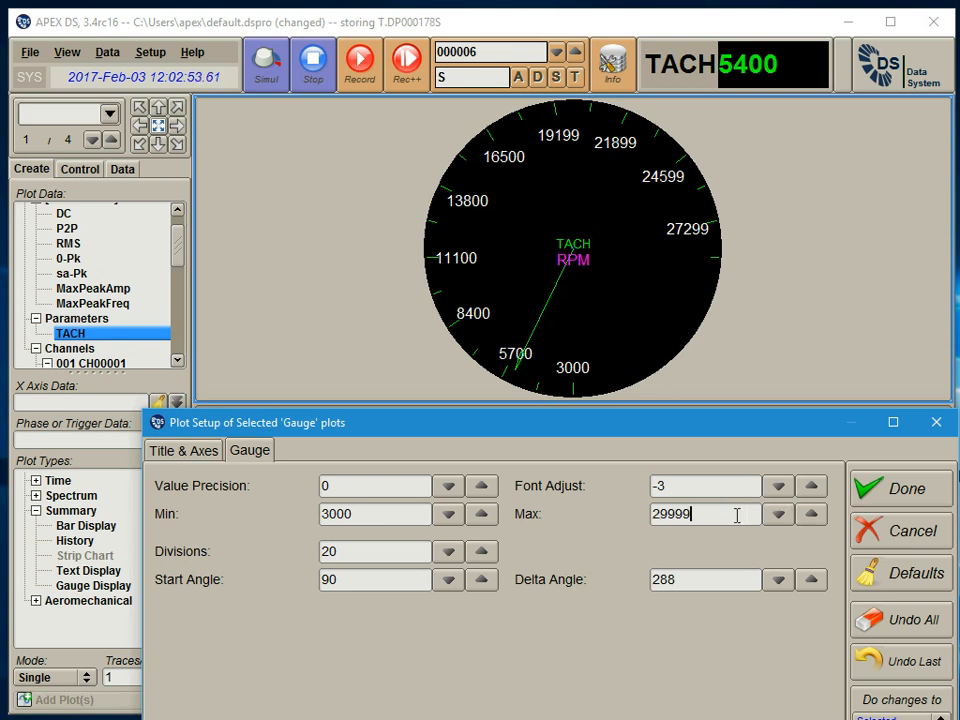
{"action": "double_click", "coordinate": [737, 514]}
{"action": "type", "text": "2000"}
{"action": "left_click", "coordinate": [740, 488]}
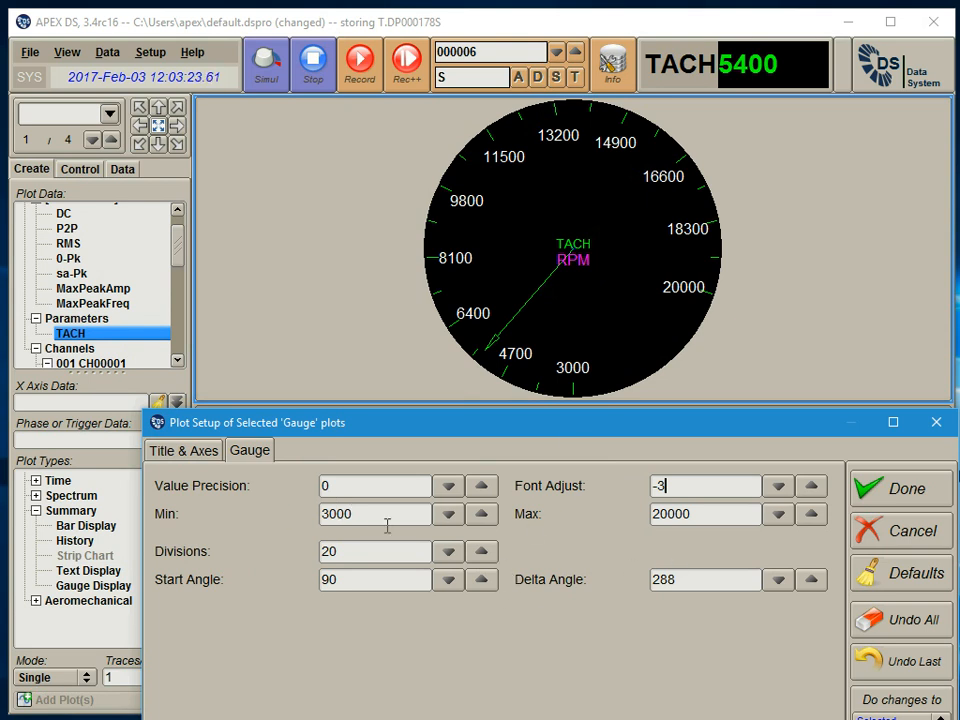
- Increase the TACH gauge's number of divisions to 30
{"action": "left_click", "coordinate": [481, 553]}
{"action": "left_click", "coordinate": [484, 551]}
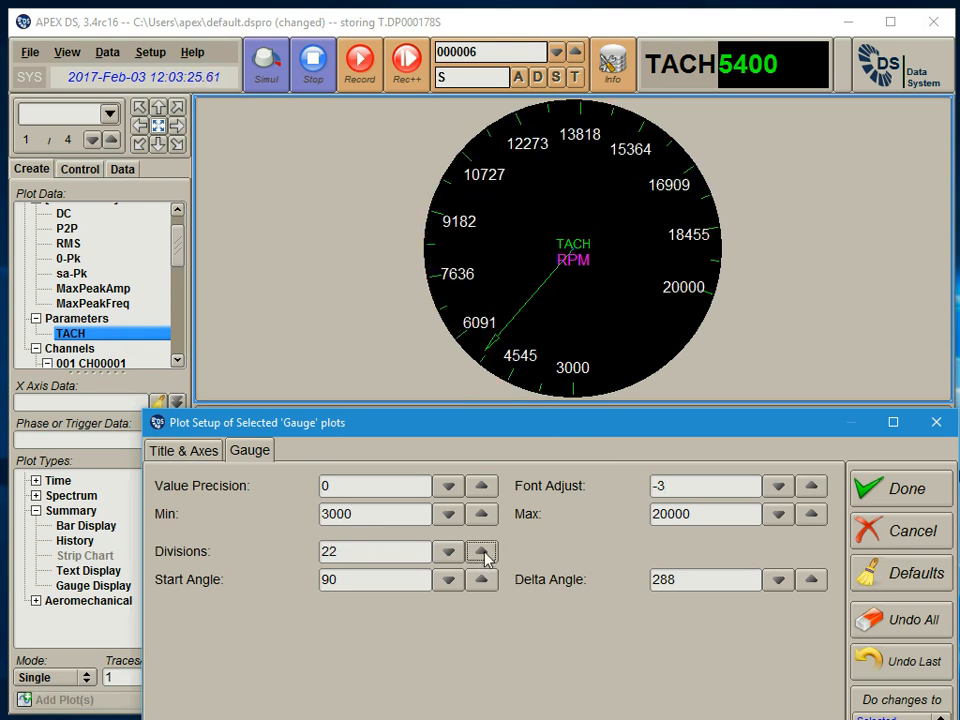
{"action": "left_click", "coordinate": [482, 552]}
{"action": "left_click", "coordinate": [482, 552]}
{"action": "left_click", "coordinate": [482, 552]}
{"action": "left_click", "coordinate": [482, 552]}
{"action": "left_click", "coordinate": [482, 552]}
{"action": "left_click", "coordinate": [482, 552]}
{"action": "left_click", "coordinate": [482, 552]}
{"action": "left_click", "coordinate": [482, 552]}
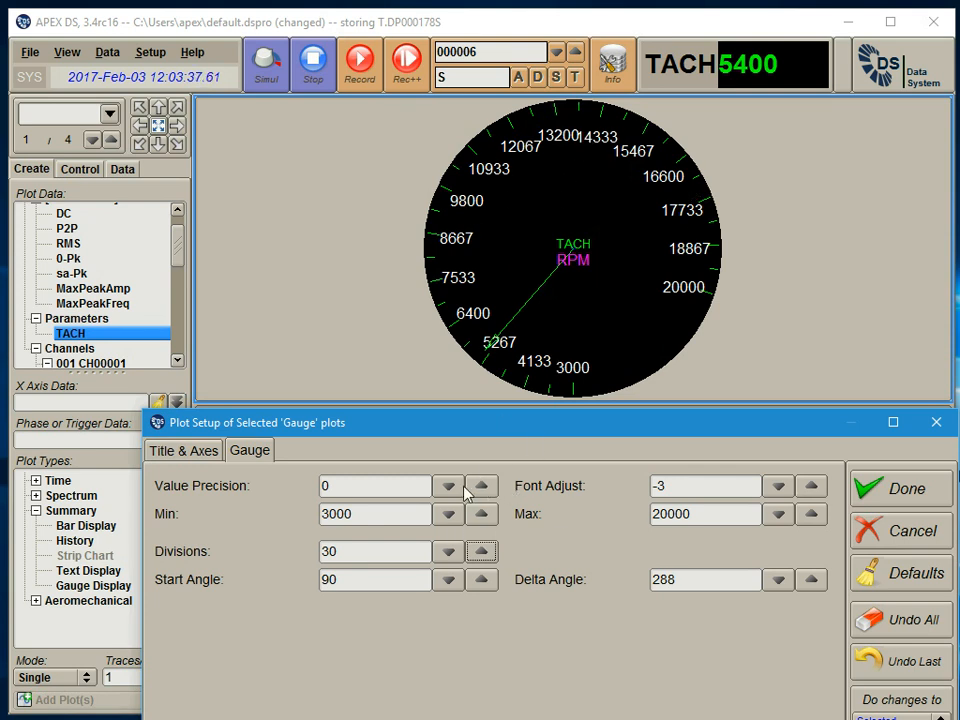
- Reduce the TACH gauge's number of divisions to 20
{"action": "left_click", "coordinate": [451, 556]}
{"action": "left_click", "coordinate": [451, 556]}
{"action": "left_click", "coordinate": [451, 556]}
{"action": "left_click", "coordinate": [451, 556]}
{"action": "left_click", "coordinate": [451, 556]}
{"action": "left_click", "coordinate": [451, 556]}
{"action": "left_click", "coordinate": [450, 554]}
{"action": "left_click", "coordinate": [450, 554]}
{"action": "left_click", "coordinate": [450, 554]}
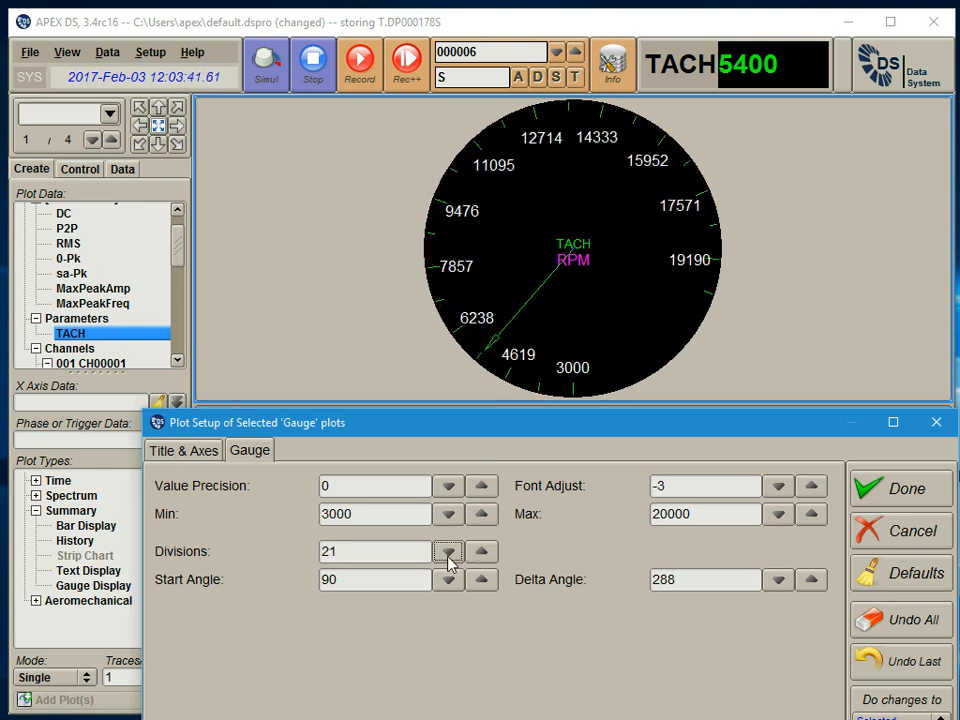
{"action": "left_click", "coordinate": [449, 556]}
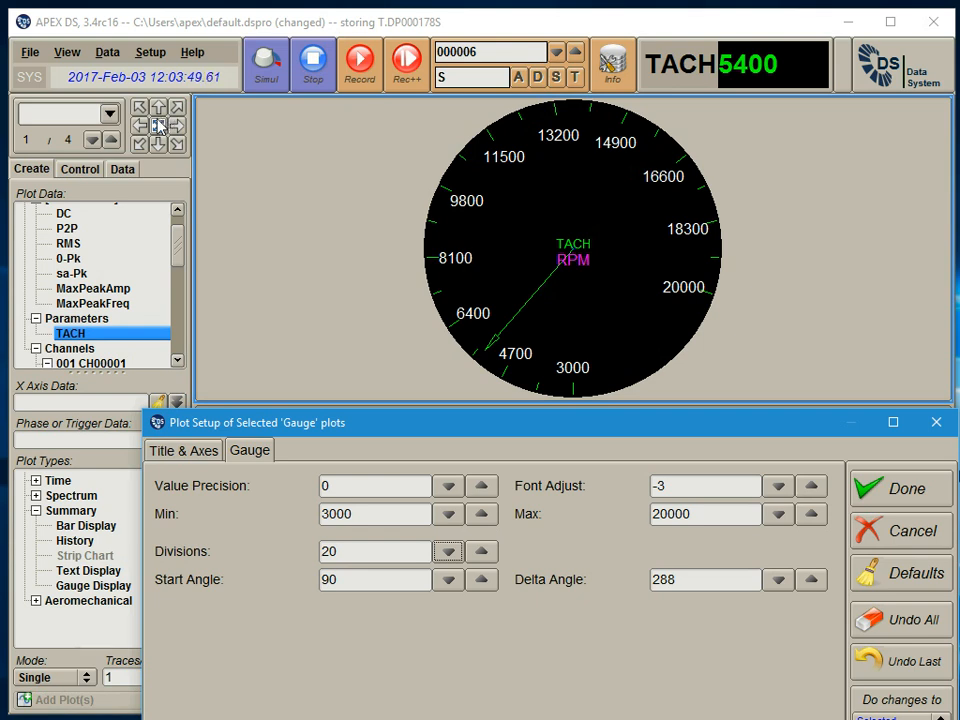
- Accept the gauge settings and switch the TACH plot between full-size display and the two-plot layout
{"action": "left_click", "coordinate": [919, 490]}
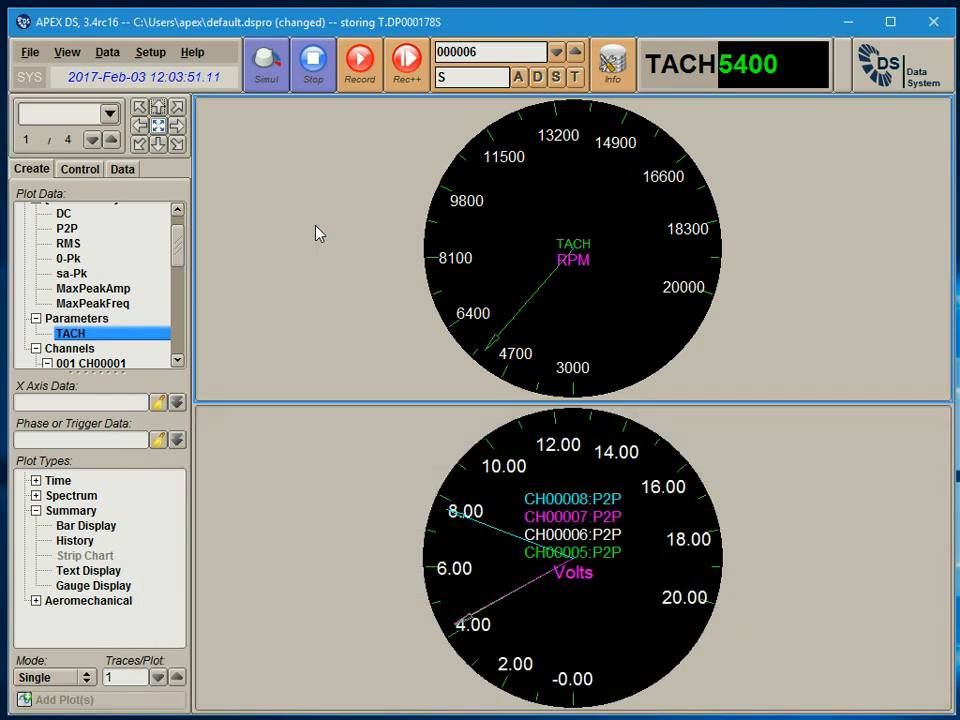
{"action": "left_click", "coordinate": [159, 127]}
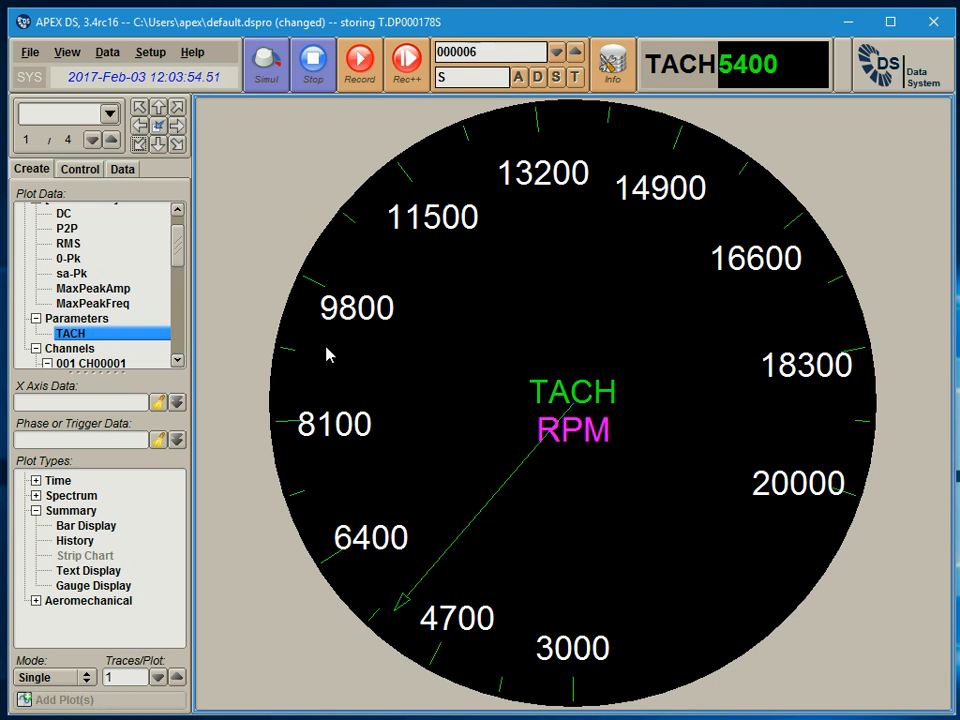
{"action": "left_click", "coordinate": [159, 125]}
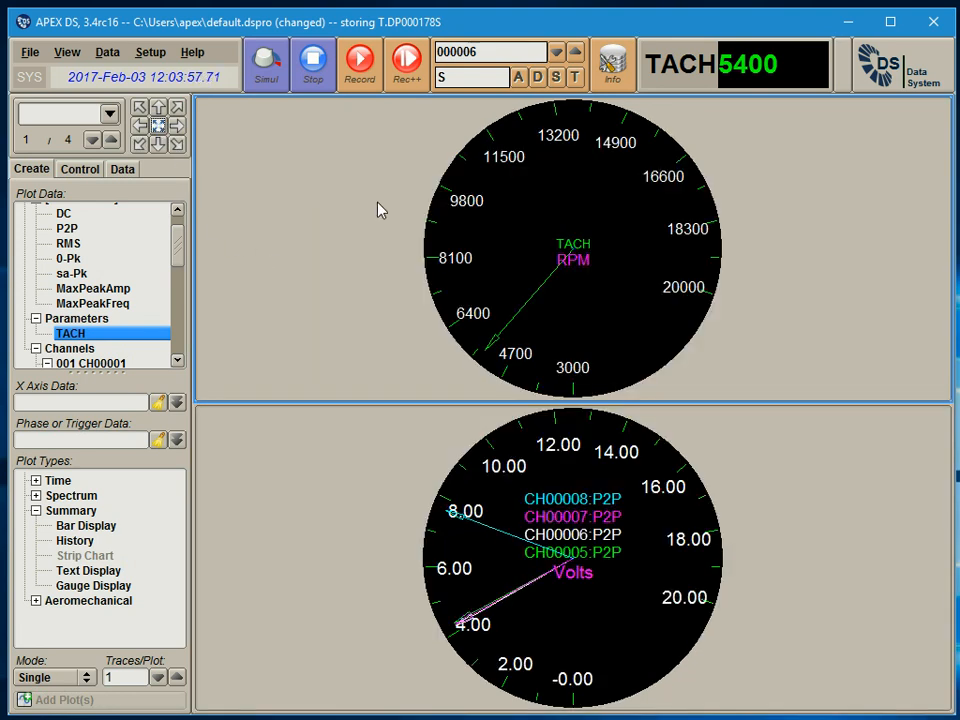
{"action": "right_click", "coordinate": [335, 192]}
{"action": "left_click", "coordinate": [368, 226]}
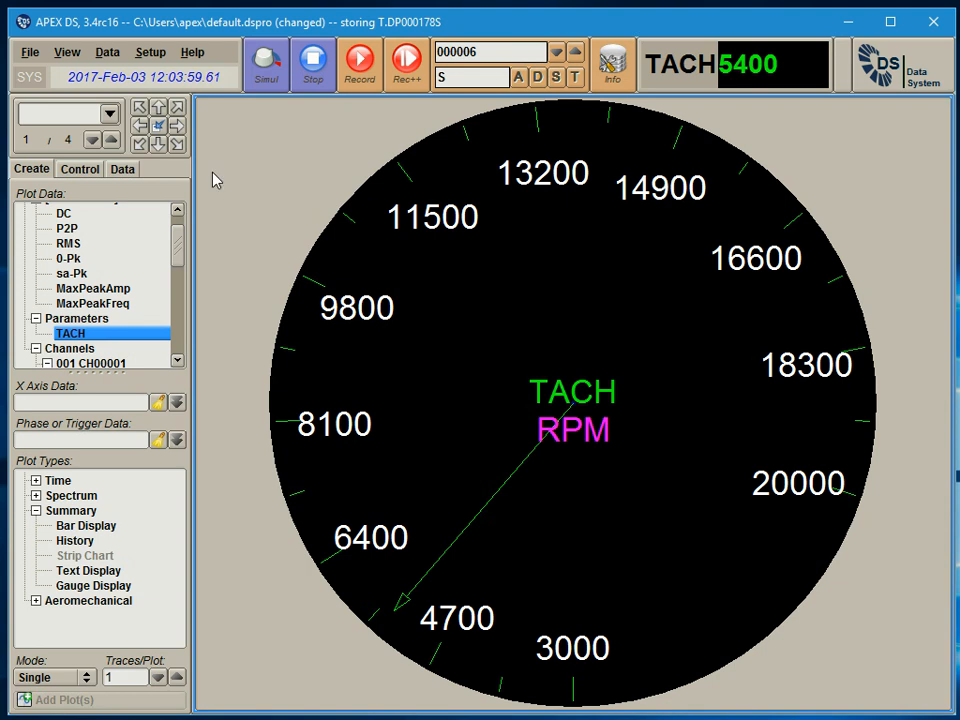
{"action": "double_click", "coordinate": [269, 146]}
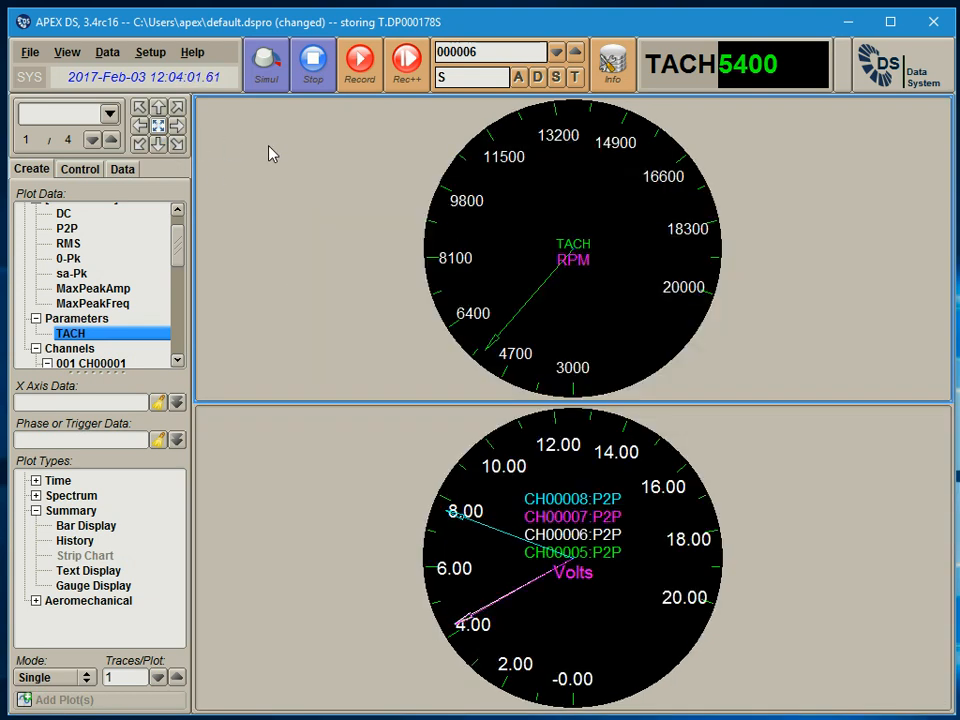
- Open the TACH plot's gauge setup and move its window below the gauge so the dial stays in view
{"action": "right_click", "coordinate": [269, 146]}
{"action": "left_click", "coordinate": [263, 186]}
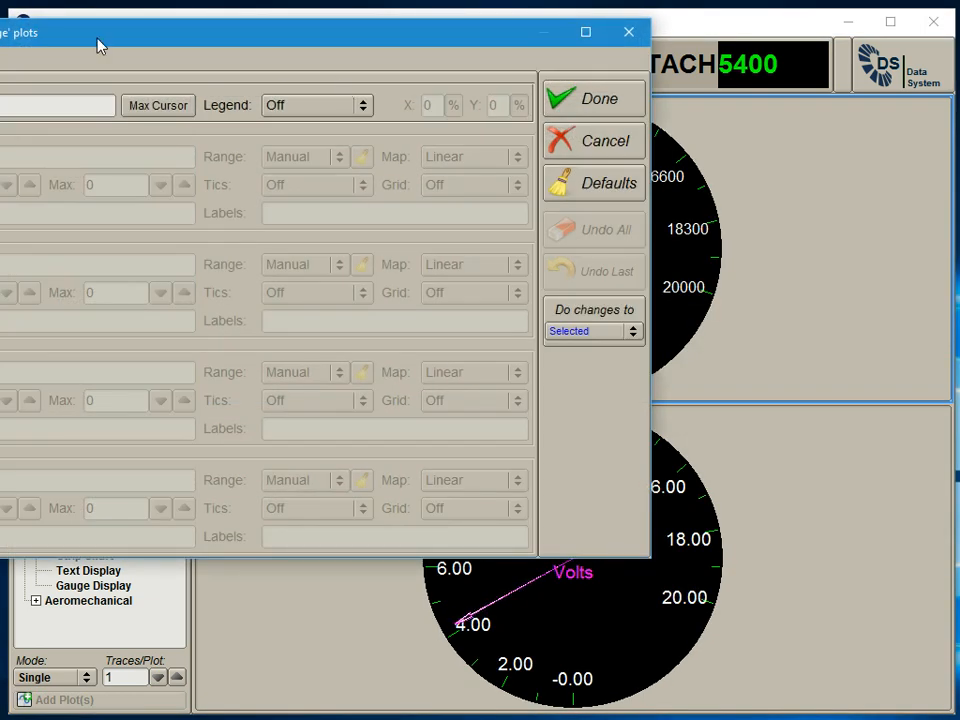
{"action": "left_click_drag", "start_coordinate": [60, 36], "coordinate": [350, 427]}
{"action": "left_click", "coordinate": [371, 558]}
- Raise the TACH gauge's number of divisions by a few steps and return it to 20
{"action": "left_click", "coordinate": [467, 556]}
{"action": "left_click", "coordinate": [467, 556]}
{"action": "left_click", "coordinate": [467, 556]}
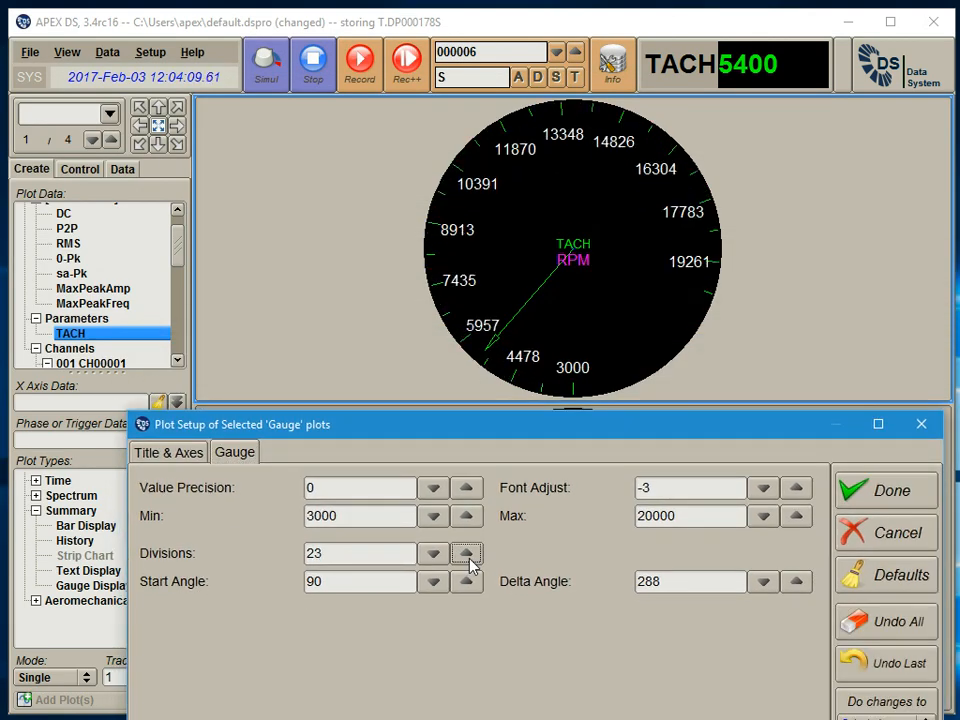
{"action": "left_click", "coordinate": [468, 556]}
{"action": "left_click", "coordinate": [433, 553]}
{"action": "left_click", "coordinate": [433, 553]}
{"action": "left_click", "coordinate": [433, 553]}
{"action": "left_click", "coordinate": [433, 553]}
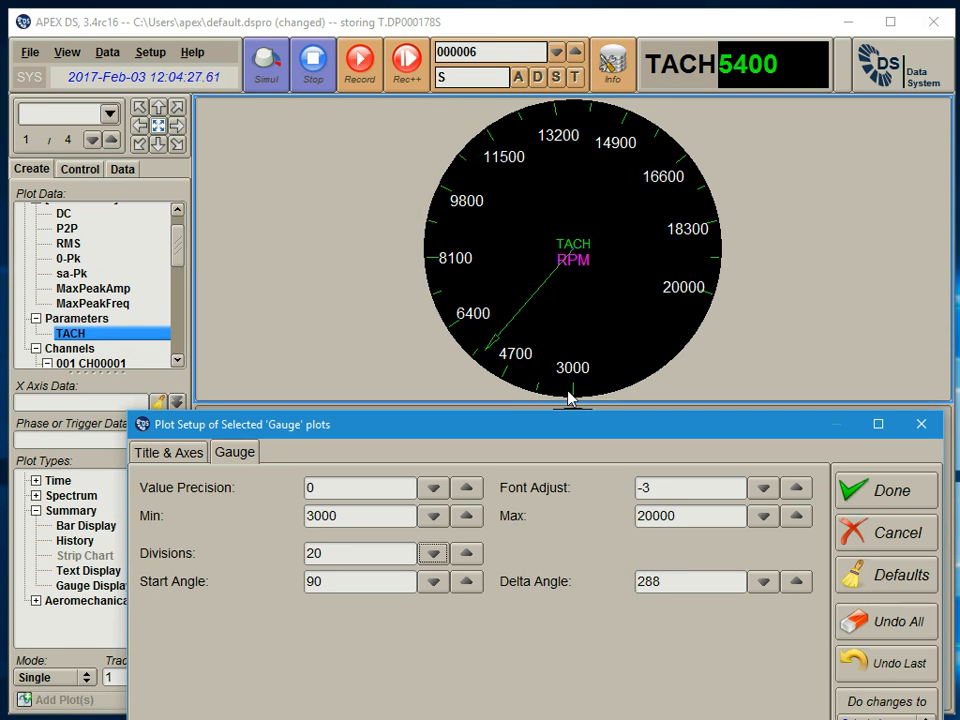
- Increase the TACH gauge's start angle to 136
{"action": "left_click", "coordinate": [461, 584]}
{"action": "left_click", "coordinate": [461, 584]}
{"action": "left_click", "coordinate": [461, 584]}
{"action": "left_click", "coordinate": [461, 584]}
{"action": "left_click_drag", "start_coordinate": [461, 584], "coordinate": [438, 584]}
{"action": "left_click", "coordinate": [434, 582]}
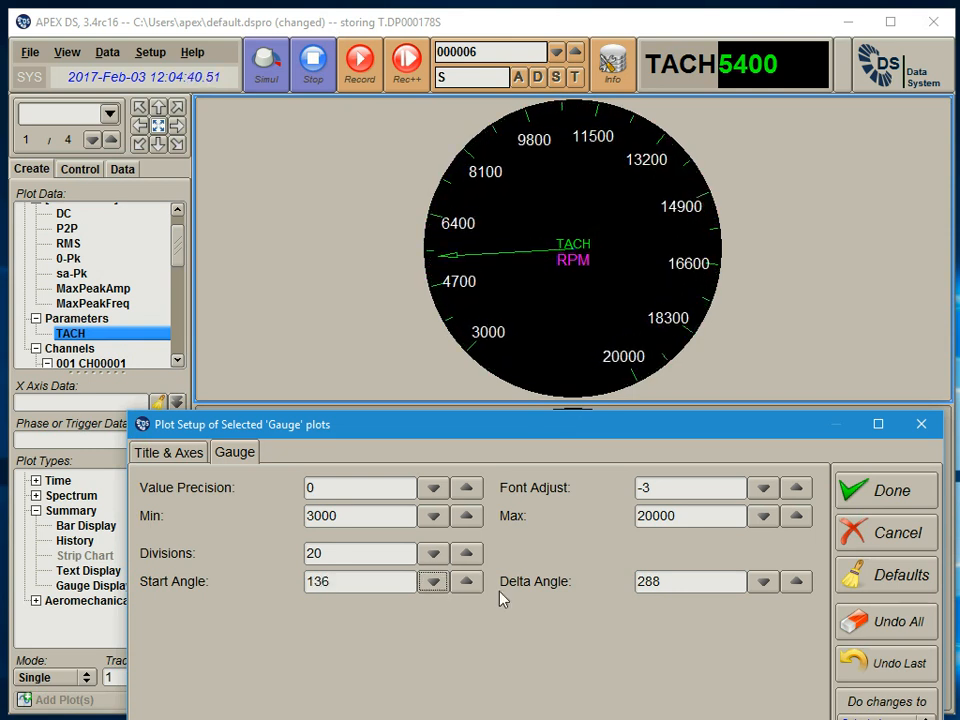
- Set the TACH gauge's start angle back to 90
{"action": "double_click", "coordinate": [359, 583]}
{"action": "type", "text": "90"}
{"action": "left_click", "coordinate": [388, 556]}
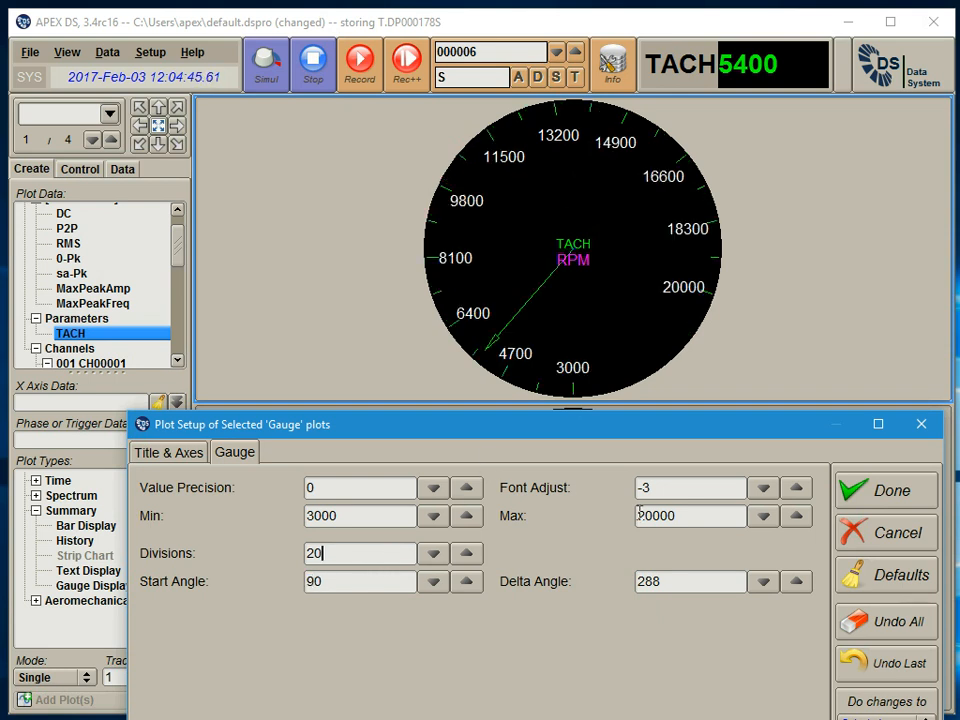
- Increase the TACH gauge's delta angle to 360
{"action": "left_click", "coordinate": [796, 584]}
{"action": "left_click", "coordinate": [796, 584]}
{"action": "left_click", "coordinate": [796, 584]}
{"action": "left_click", "coordinate": [796, 584]}
{"action": "left_click", "coordinate": [796, 584]}
{"action": "left_click", "coordinate": [796, 584]}
{"action": "left_click", "coordinate": [796, 584]}
{"action": "left_click", "coordinate": [796, 584]}
{"action": "left_click", "coordinate": [796, 584]}
{"action": "left_click", "coordinate": [796, 584]}
{"action": "left_click", "coordinate": [796, 584]}
{"action": "left_click", "coordinate": [796, 584]}
{"action": "left_click", "coordinate": [796, 584]}
{"action": "left_click", "coordinate": [796, 584]}
{"action": "left_click", "coordinate": [796, 584]}
{"action": "left_click", "coordinate": [796, 584]}
{"action": "left_click", "coordinate": [796, 584]}
{"action": "left_click", "coordinate": [796, 584]}
{"action": "left_click", "coordinate": [796, 584]}
{"action": "left_click", "coordinate": [796, 584]}
{"action": "left_click", "coordinate": [796, 584]}
{"action": "left_click", "coordinate": [796, 584]}
{"action": "left_click", "coordinate": [796, 584]}
{"action": "left_click", "coordinate": [796, 584]}
{"action": "left_click", "coordinate": [796, 584]}
{"action": "left_click", "coordinate": [796, 584]}
{"action": "left_click", "coordinate": [796, 584]}
{"action": "left_click", "coordinate": [796, 584]}
{"action": "left_click", "coordinate": [796, 584]}
{"action": "left_click", "coordinate": [796, 584]}
{"action": "left_click", "coordinate": [796, 584]}
{"action": "left_click", "coordinate": [796, 584]}
{"action": "left_click", "coordinate": [796, 584]}
{"action": "left_click", "coordinate": [796, 584]}
{"action": "left_click", "coordinate": [796, 584]}
{"action": "left_click", "coordinate": [796, 584]}
{"action": "left_click", "coordinate": [796, 584]}
{"action": "left_click", "coordinate": [796, 584]}
{"action": "left_click", "coordinate": [796, 584]}
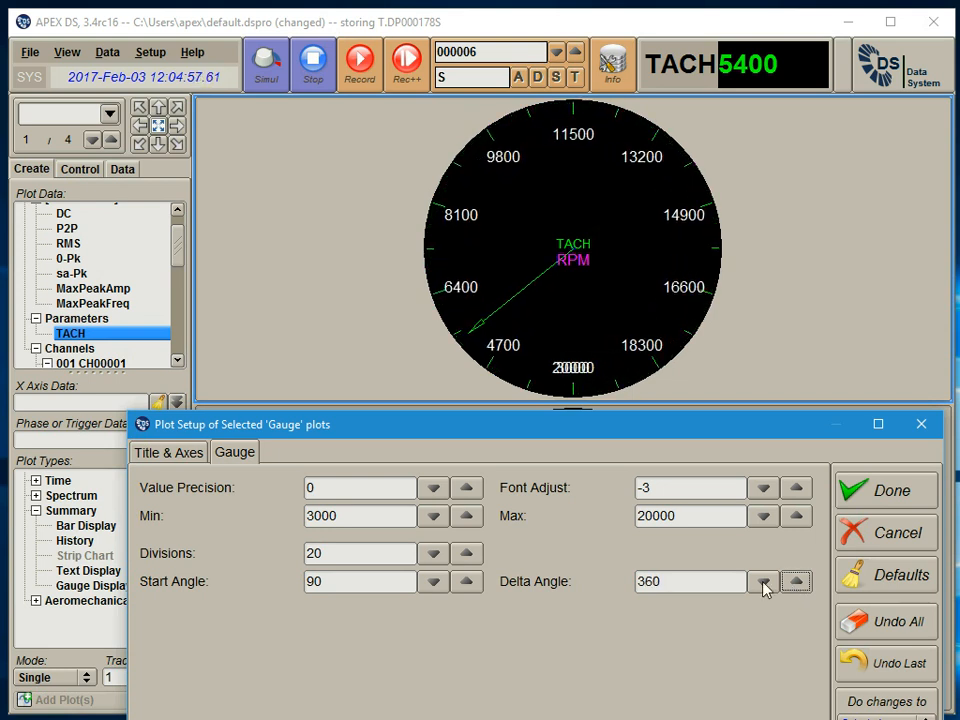
- Reduce the TACH gauge's delta angle to 288
{"action": "left_click", "coordinate": [764, 584]}
{"action": "left_click", "coordinate": [764, 584]}
{"action": "left_click", "coordinate": [764, 584]}
{"action": "left_click", "coordinate": [764, 584]}
{"action": "left_click", "coordinate": [764, 584]}
{"action": "left_click", "coordinate": [764, 584]}
{"action": "left_click", "coordinate": [764, 584]}
{"action": "left_click", "coordinate": [764, 584]}
{"action": "left_click", "coordinate": [764, 584]}
{"action": "left_click", "coordinate": [764, 584]}
{"action": "left_click", "coordinate": [764, 584]}
{"action": "left_click", "coordinate": [764, 584]}
{"action": "left_click", "coordinate": [764, 584]}
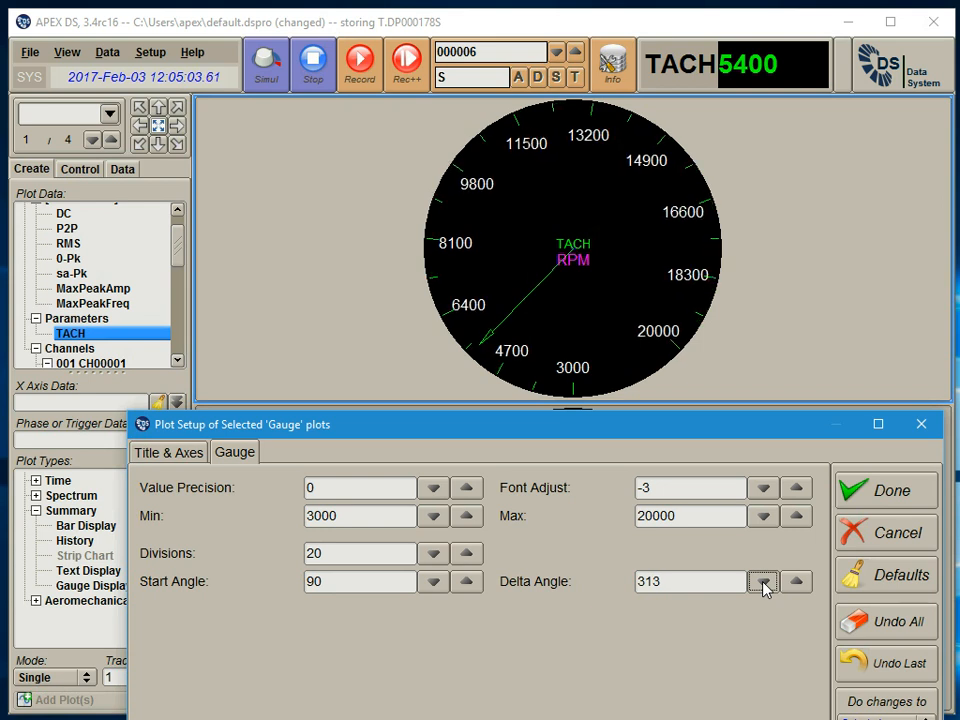
{"action": "left_click", "coordinate": [764, 584]}
{"action": "left_click", "coordinate": [764, 584]}
{"action": "left_click", "coordinate": [764, 584]}
{"action": "left_click", "coordinate": [764, 584]}
{"action": "left_click", "coordinate": [763, 583]}
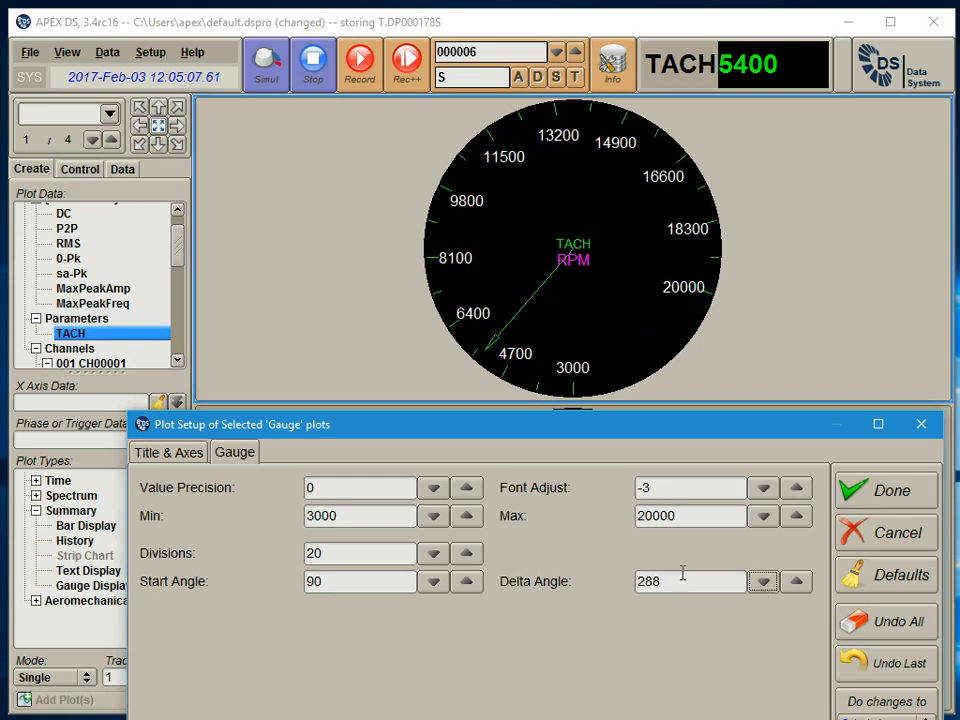
- Increase the TACH gauge's start angle to 156 and accept the plot setup
{"action": "left_click", "coordinate": [466, 582]}
{"action": "left_click", "coordinate": [466, 582]}
{"action": "left_click", "coordinate": [464, 582]}
{"action": "left_click", "coordinate": [464, 582]}
{"action": "left_click", "coordinate": [464, 582]}
{"action": "left_click", "coordinate": [464, 582]}
{"action": "left_click", "coordinate": [464, 582]}
{"action": "left_click", "coordinate": [464, 582]}
{"action": "left_click", "coordinate": [464, 582]}
{"action": "left_click", "coordinate": [464, 582]}
{"action": "left_click", "coordinate": [464, 582]}
{"action": "left_click", "coordinate": [464, 582]}
{"action": "left_click", "coordinate": [464, 582]}
{"action": "left_click", "coordinate": [464, 582]}
{"action": "left_click", "coordinate": [464, 582]}
{"action": "left_click", "coordinate": [464, 582]}
{"action": "left_click", "coordinate": [464, 582]}
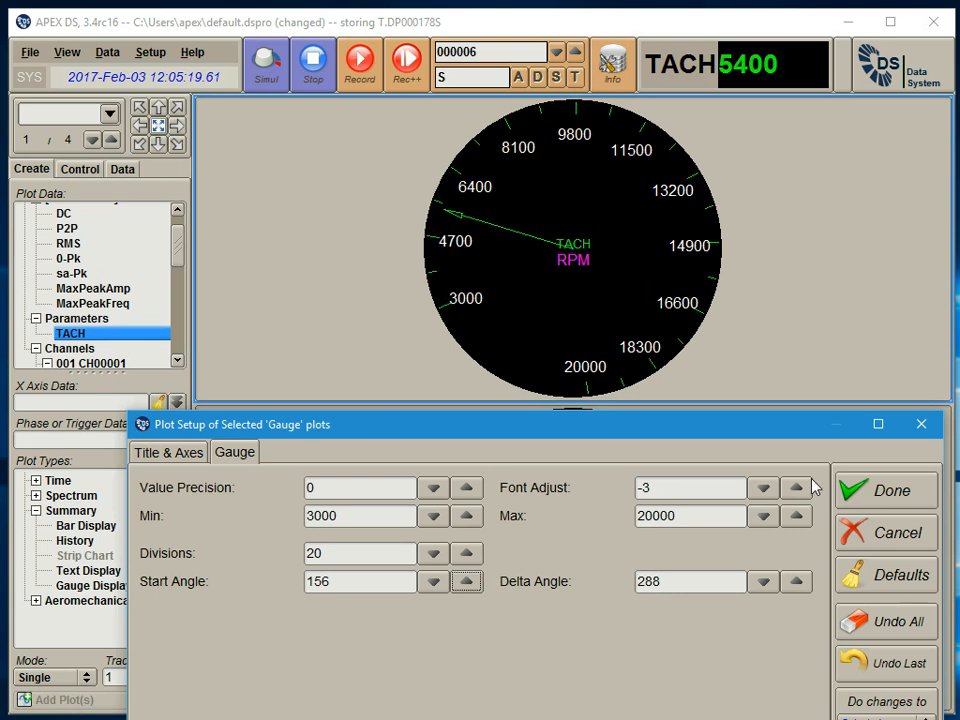
{"action": "left_click", "coordinate": [900, 495]}
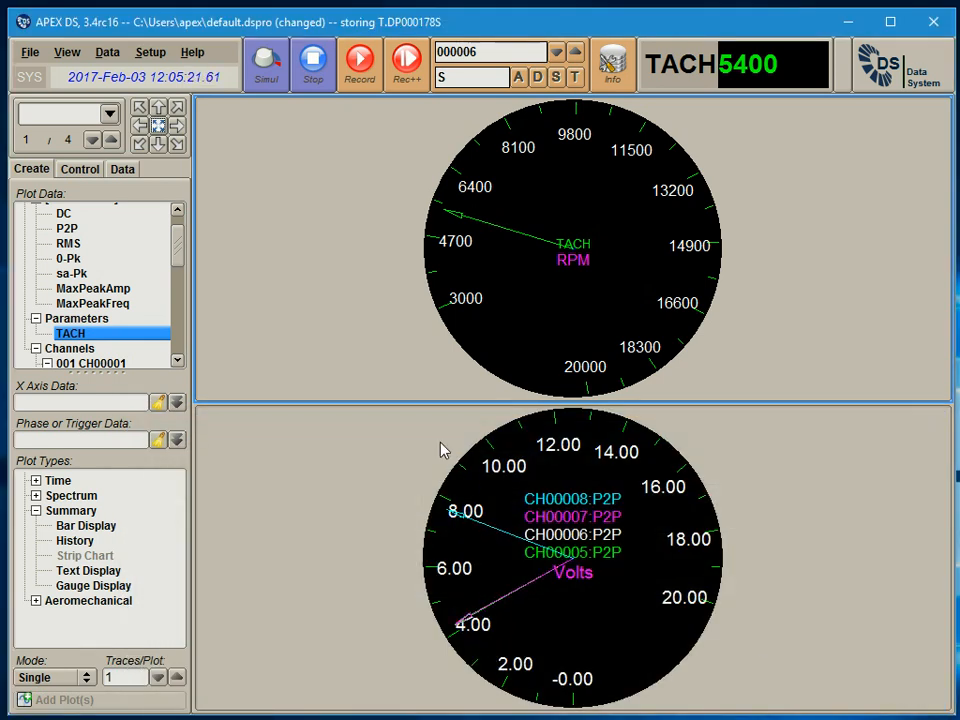
- Show the TACH gauge at full size and set the simulated TACH signal's Periodic Component #1 frequency to 160 Hz
{"action": "left_click", "coordinate": [157, 144]}
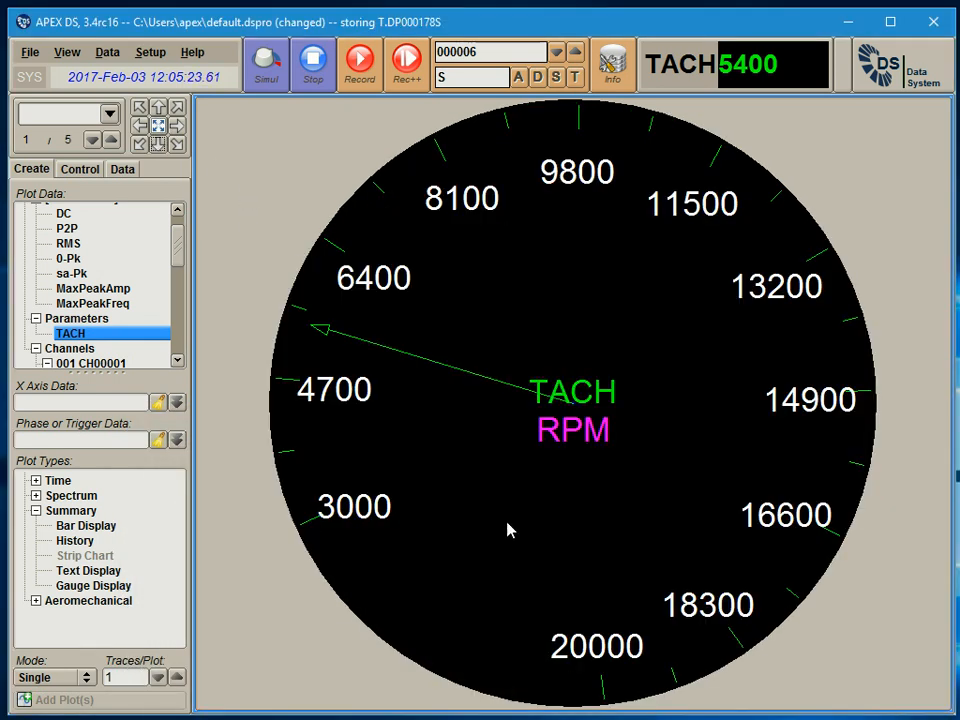
{"action": "left_click", "coordinate": [274, 80]}
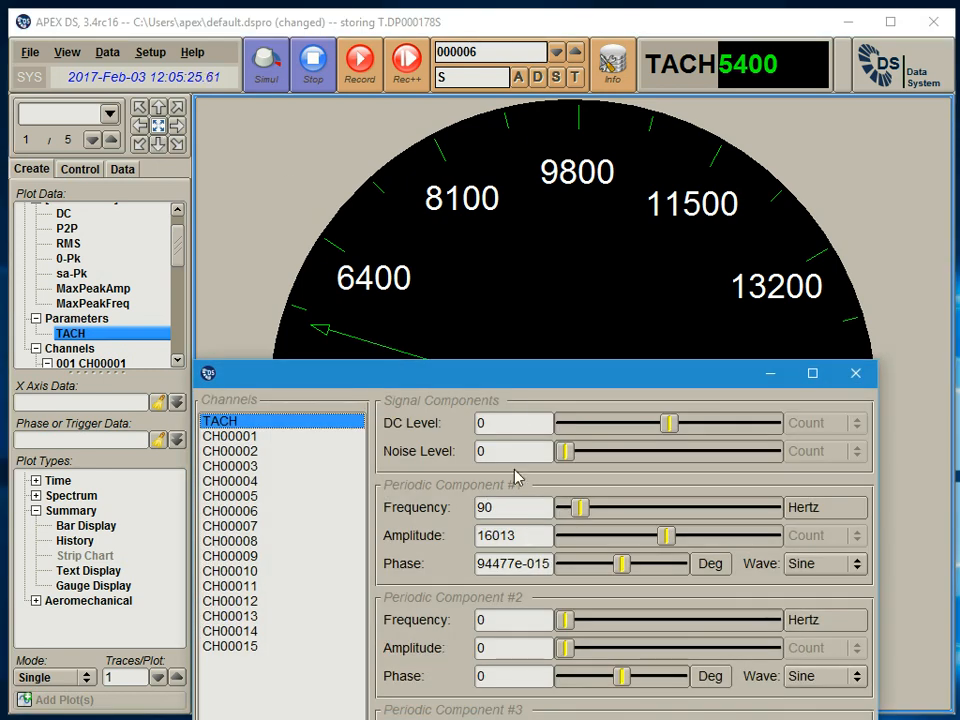
{"action": "left_click_drag", "start_coordinate": [534, 376], "coordinate": [538, 470]}
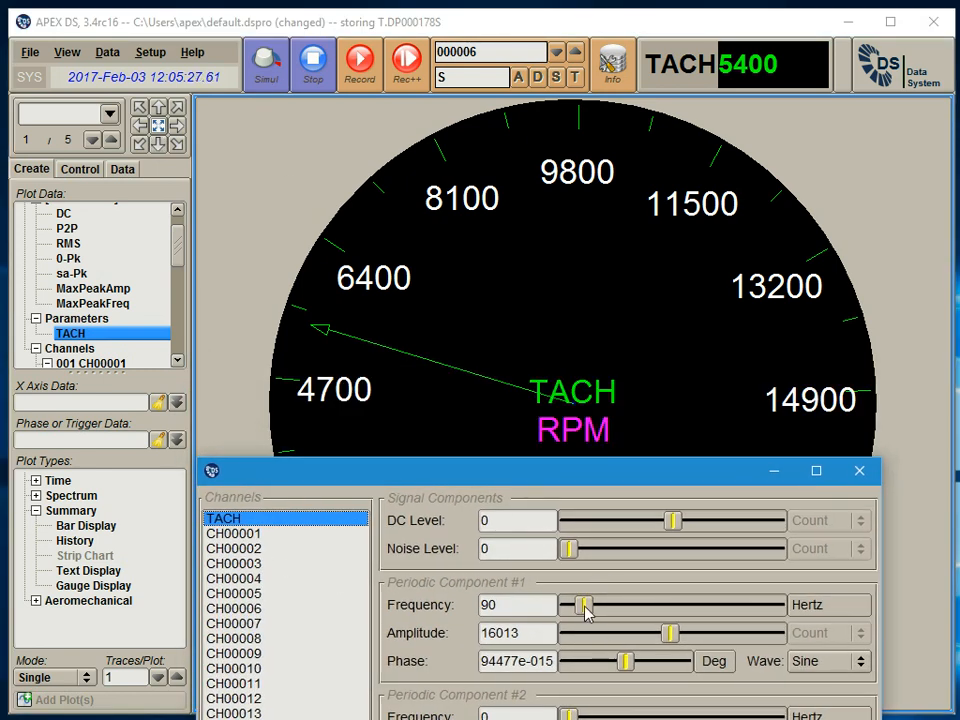
{"action": "left_click_drag", "start_coordinate": [584, 608], "coordinate": [596, 606]}
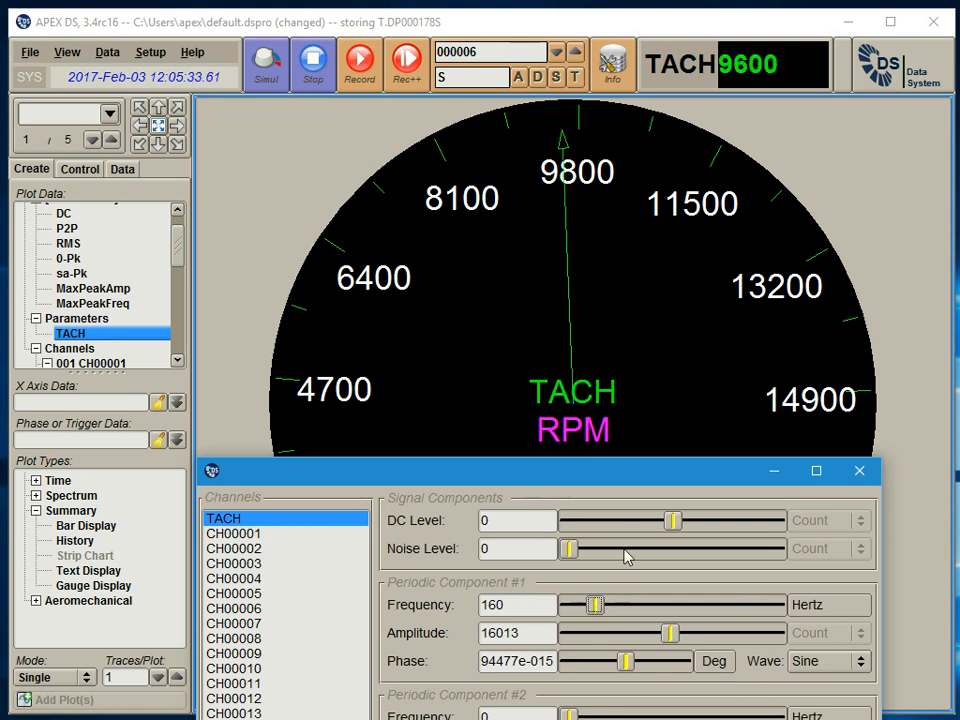
{"action": "left_click_drag", "start_coordinate": [632, 479], "coordinate": [655, 505]}
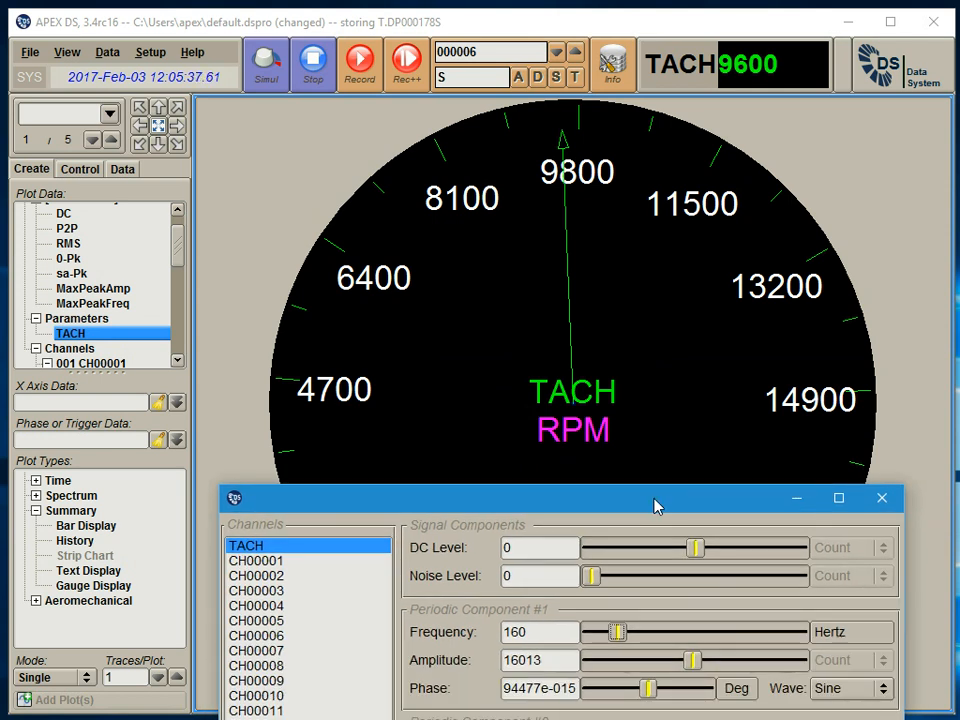
{"action": "left_click", "coordinate": [882, 497]}
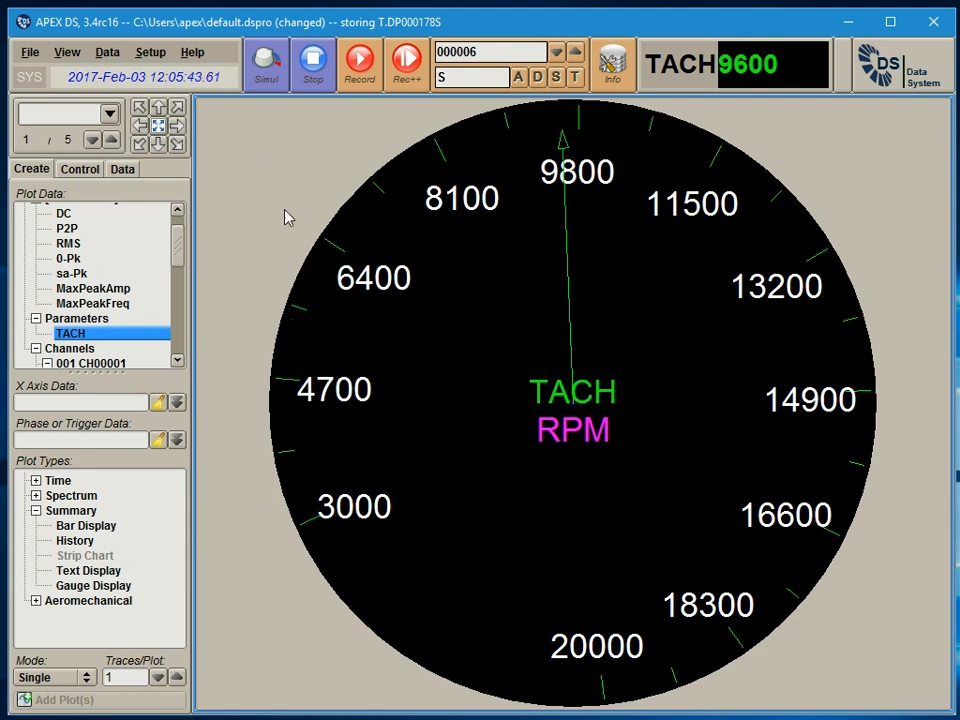
- Switch to the four-plot layout and delete all plots
{"action": "left_click", "coordinate": [139, 145]}
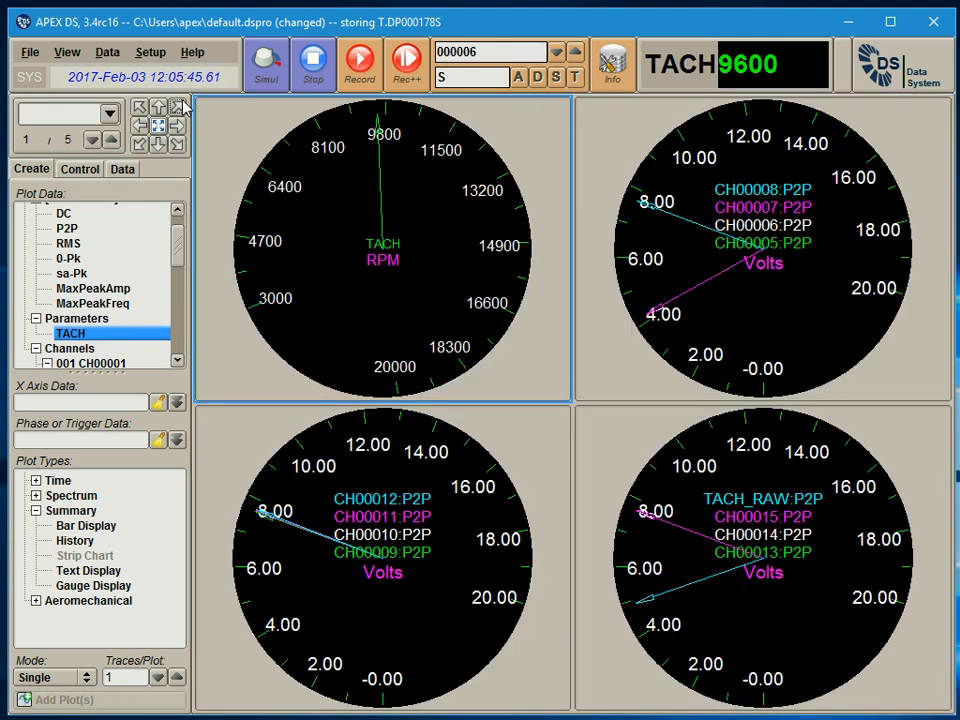
{"action": "right_click", "coordinate": [202, 134]}
{"action": "mouse_move", "coordinate": [240, 199]}
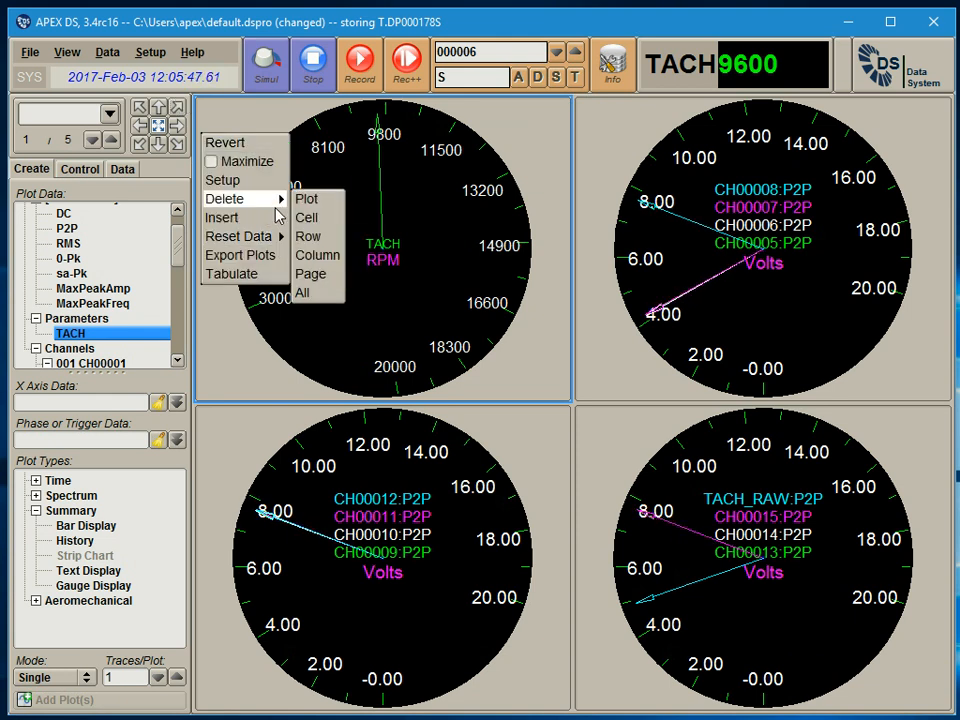
{"action": "left_click", "coordinate": [302, 293]}
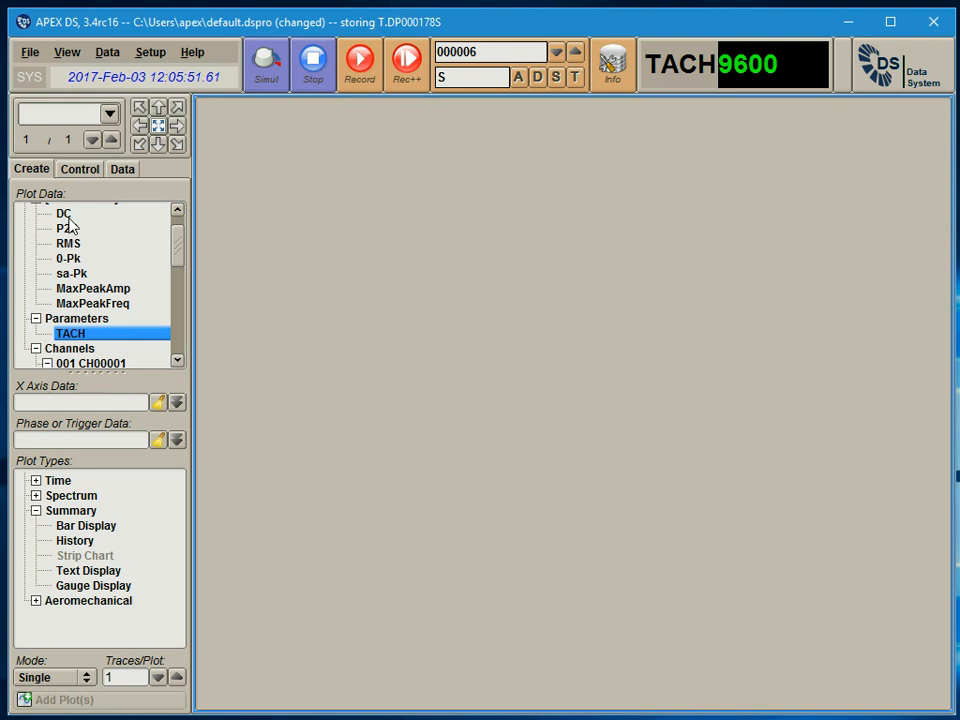
- Create a gauge display of the DC data of all channels with 16 traces per plot
{"action": "left_click_drag", "start_coordinate": [183, 260], "coordinate": [185, 248]}
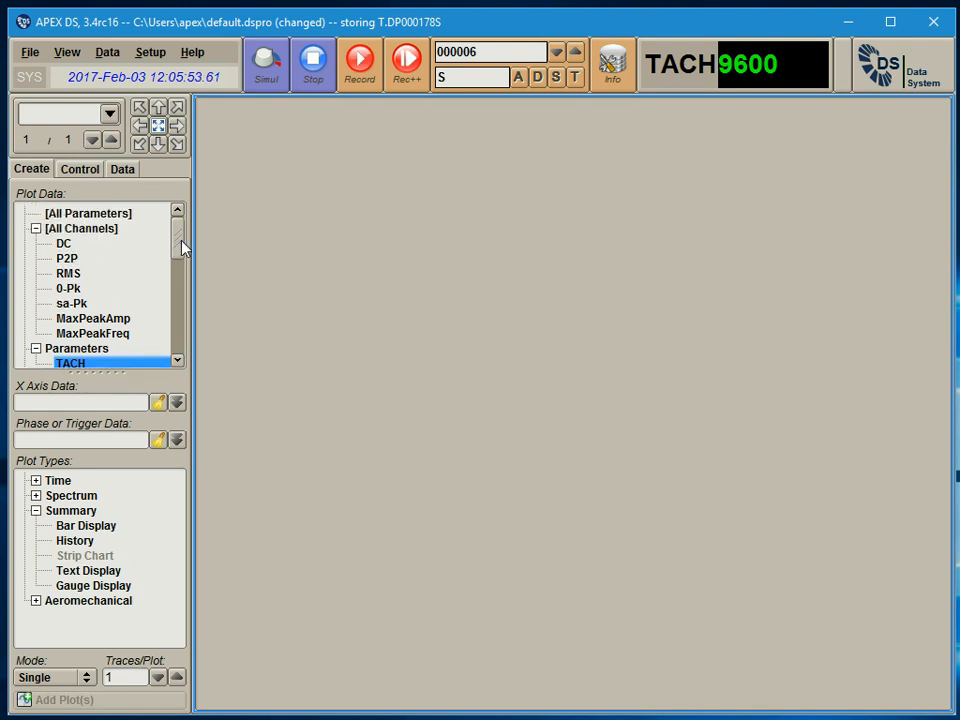
{"action": "left_click", "coordinate": [63, 244]}
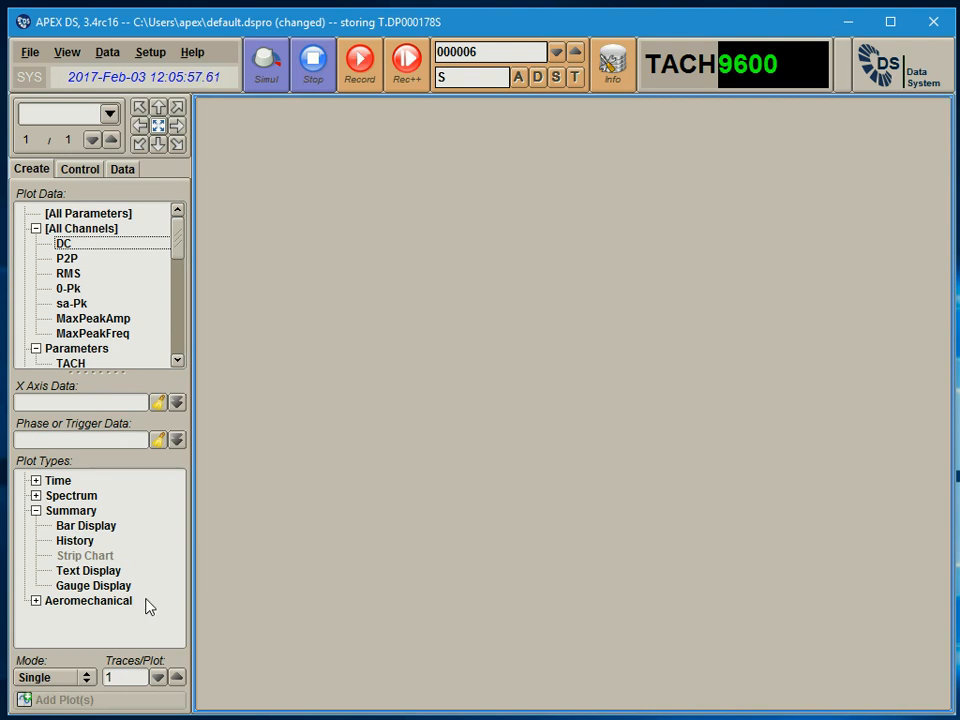
{"action": "left_click", "coordinate": [131, 679]}
{"action": "double_click", "coordinate": [131, 679]}
{"action": "type", "text": "16"}
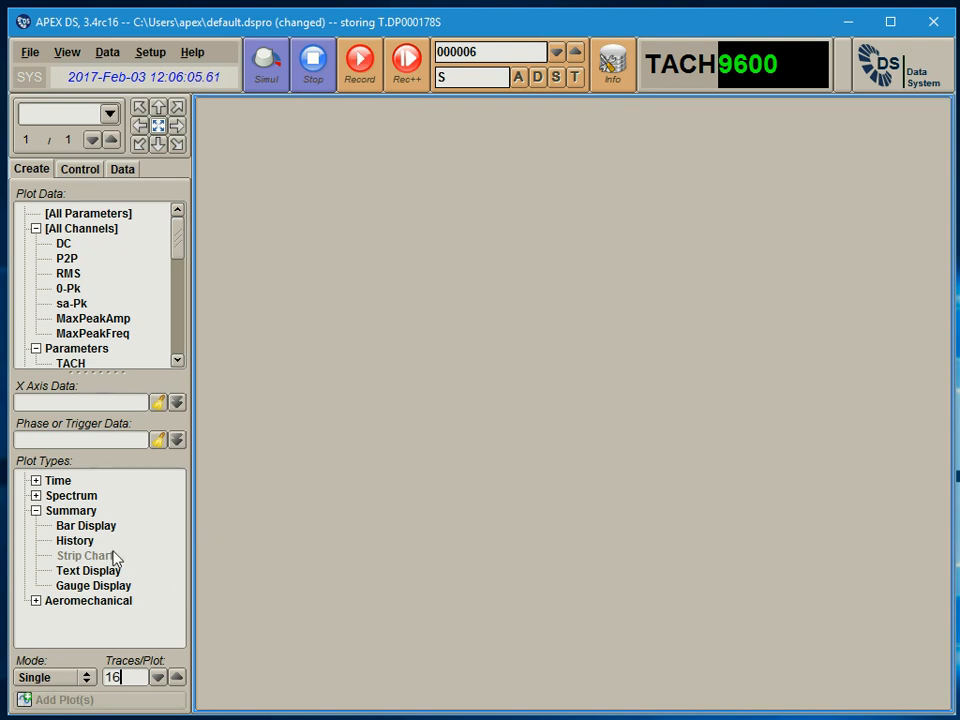
{"action": "double_click", "coordinate": [86, 591]}
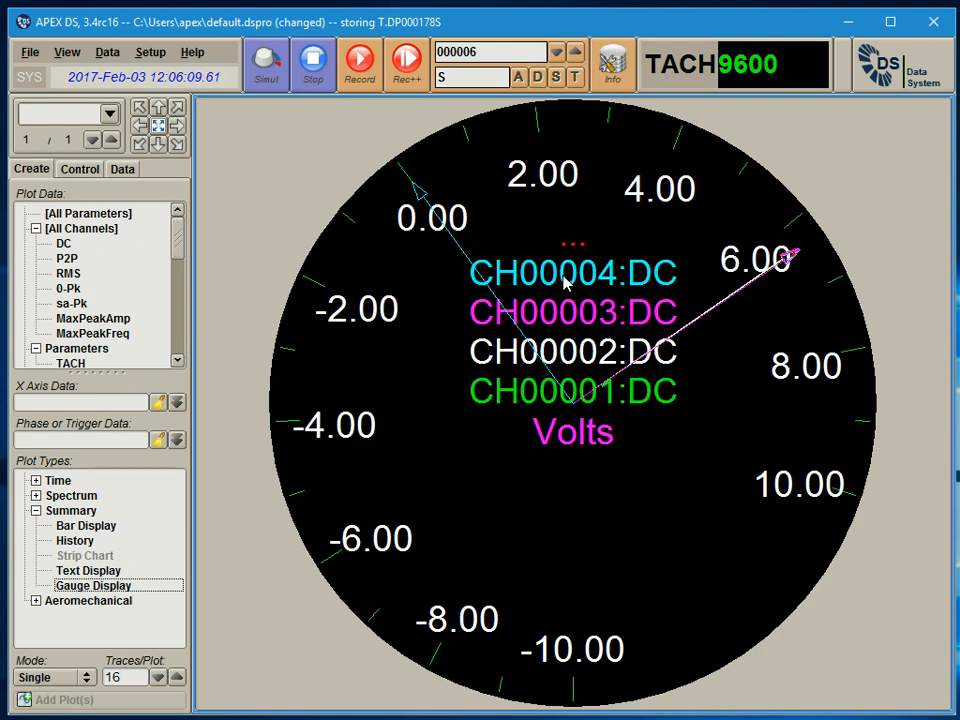
- In the signal simulator, lower the DC level of channels CH00001 to CH00015 to about zero and their noise level to the minimum
{"action": "right_click", "coordinate": [657, 573]}
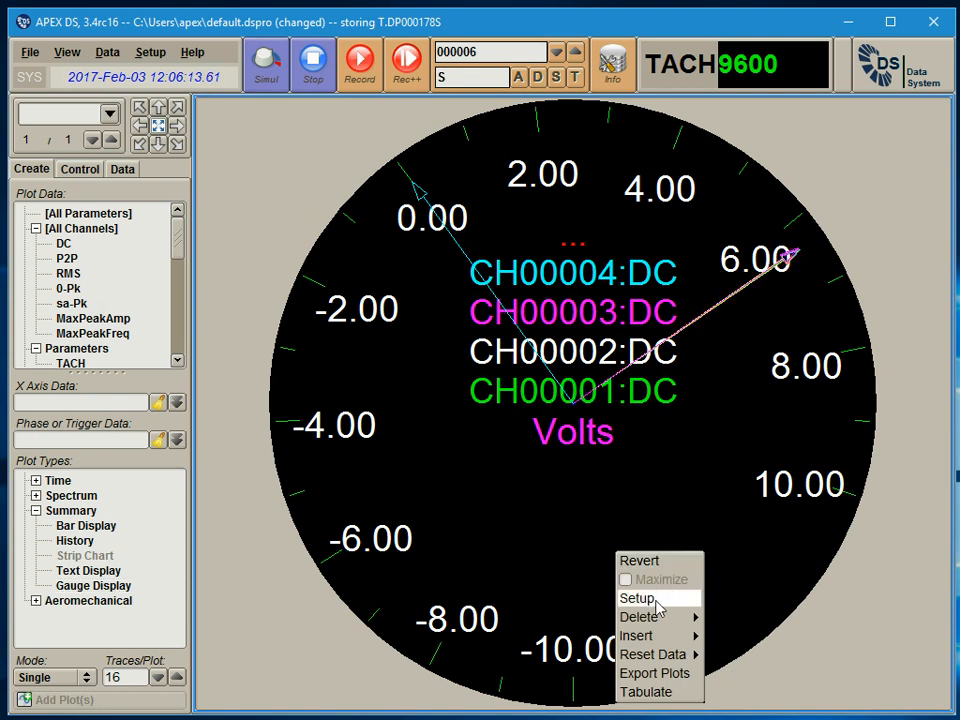
{"action": "left_click", "coordinate": [655, 599]}
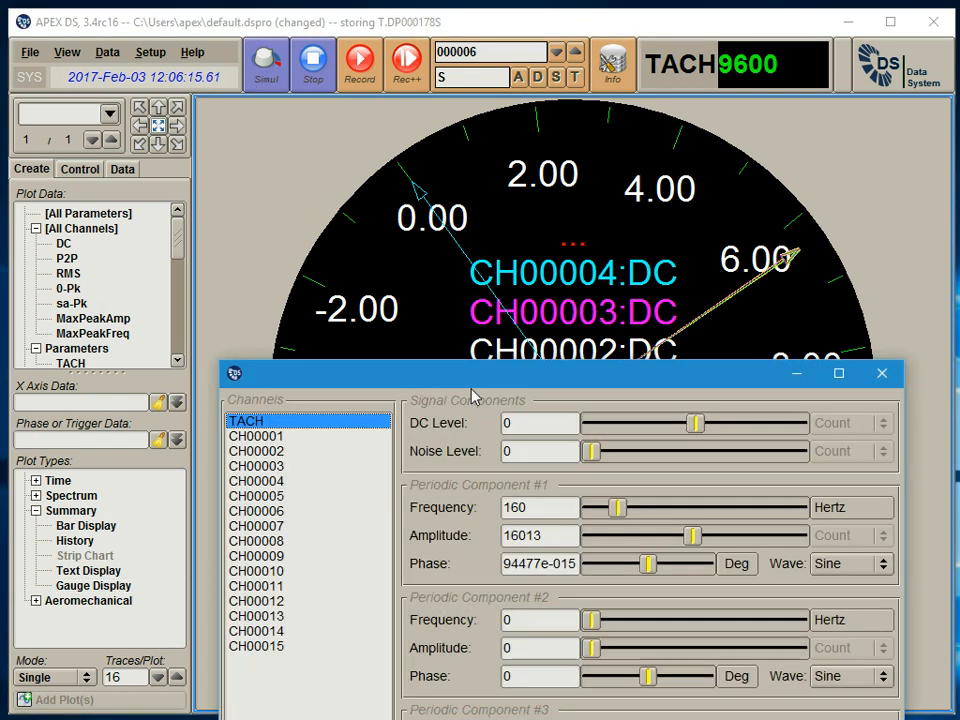
{"action": "left_click_drag", "start_coordinate": [319, 438], "coordinate": [300, 646]}
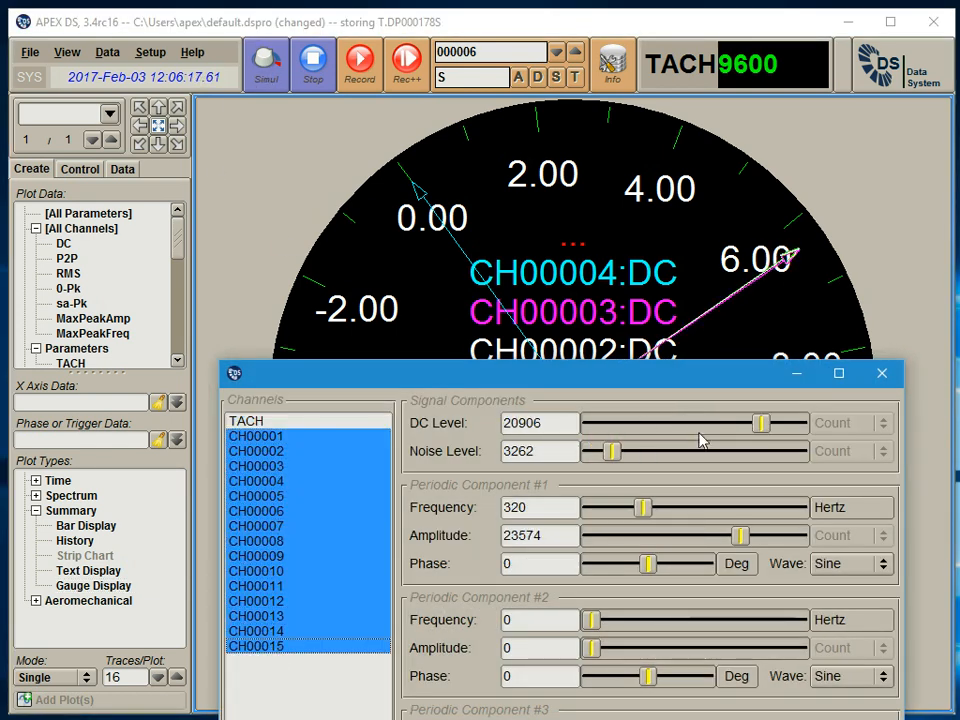
{"action": "left_click_drag", "start_coordinate": [759, 424], "coordinate": [707, 424]}
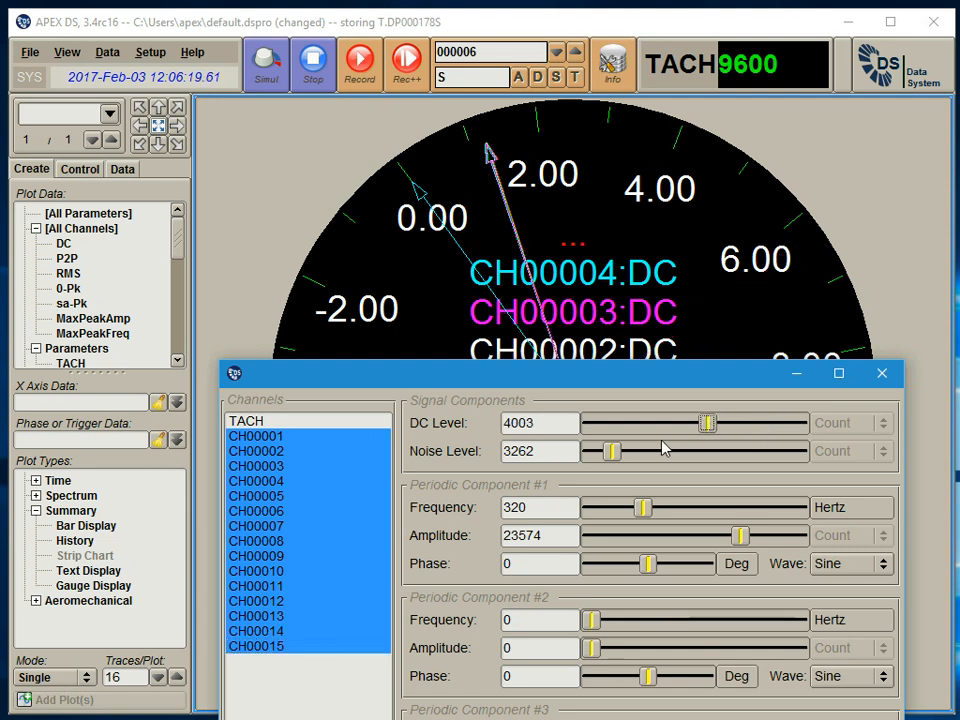
{"action": "left_click_drag", "start_coordinate": [614, 451], "coordinate": [583, 451]}
{"action": "mouse_move", "coordinate": [707, 423]}
{"action": "left_mouse_down"}
{"action": "mouse_move", "coordinate": [711, 435]}
{"action": "mouse_move", "coordinate": [699, 437]}
{"action": "left_mouse_up"}
{"action": "left_click", "coordinate": [882, 373]}
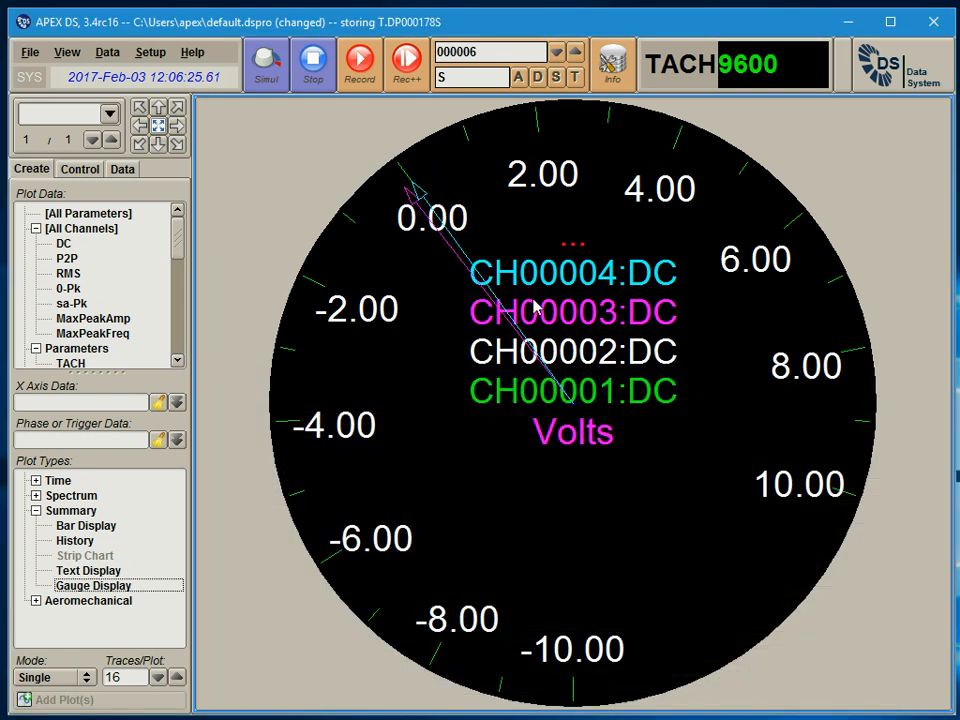